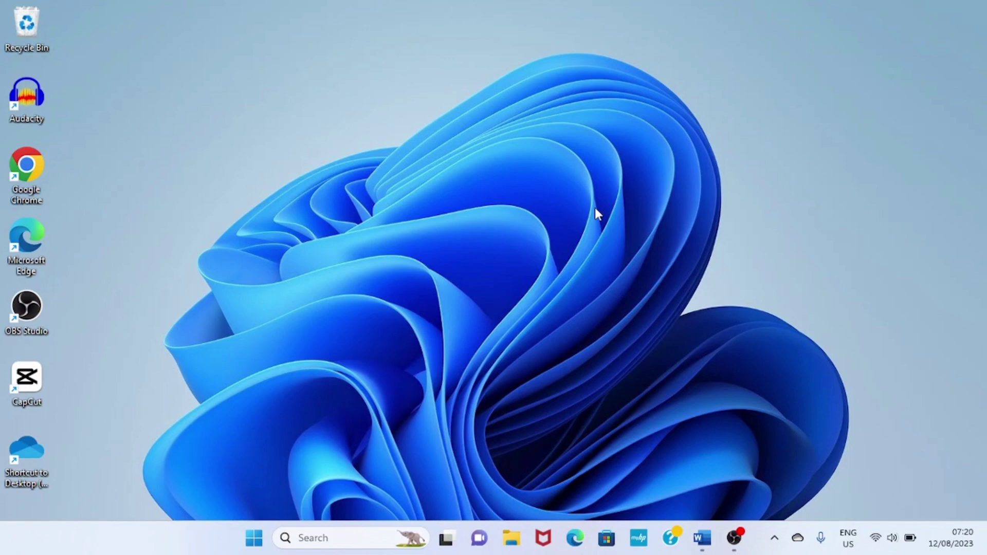
# Bring the manuscript forward and look over its copyright and table of contents pages
pyautogui.hotkey('alt', 'Tab')
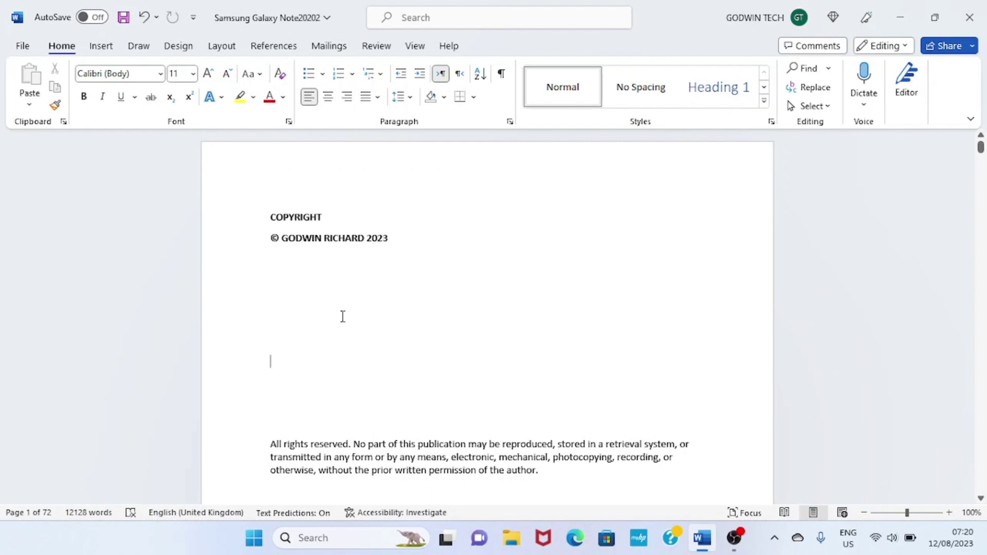
pyautogui.press('Down')
pyautogui.press('Down')
pyautogui.press('Down')
pyautogui.press('Down')
pyautogui.press('Down')
pyautogui.press('Down')
pyautogui.press('Down')
pyautogui.press('Down')
pyautogui.press('Down')
pyautogui.press('Down')
pyautogui.press('Down')
pyautogui.press('Down')
pyautogui.press('Down')
pyautogui.press('Down')
pyautogui.press('Down')
pyautogui.press('Down')
pyautogui.press('Down')
pyautogui.press('Down')
pyautogui.press('Down')
pyautogui.press('Down')
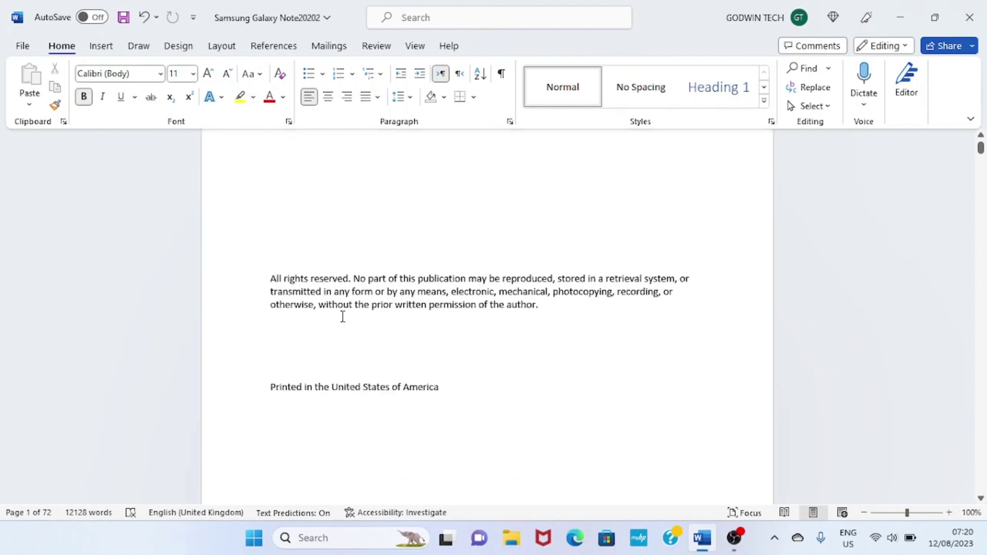
pyautogui.press('Down')
pyautogui.press('Down')
pyautogui.press('Down')
pyautogui.press('Down')
pyautogui.press('Down')
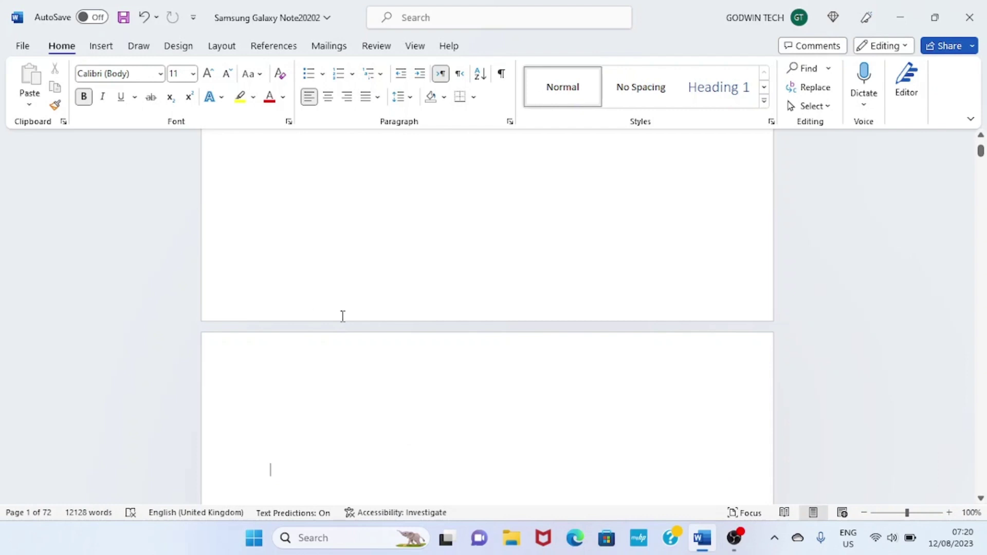
pyautogui.scroll(1, 343, 316)
pyautogui.scroll(10, 343, 316)
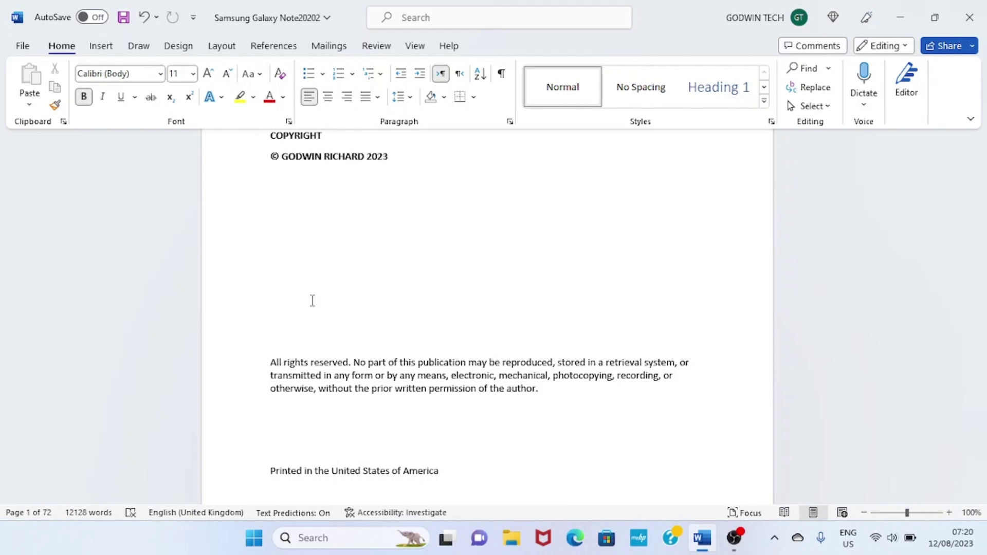
# Select the entire manuscript and set it to Times New Roman, 12 pt
pyautogui.hotkey('ctrl', 'a')
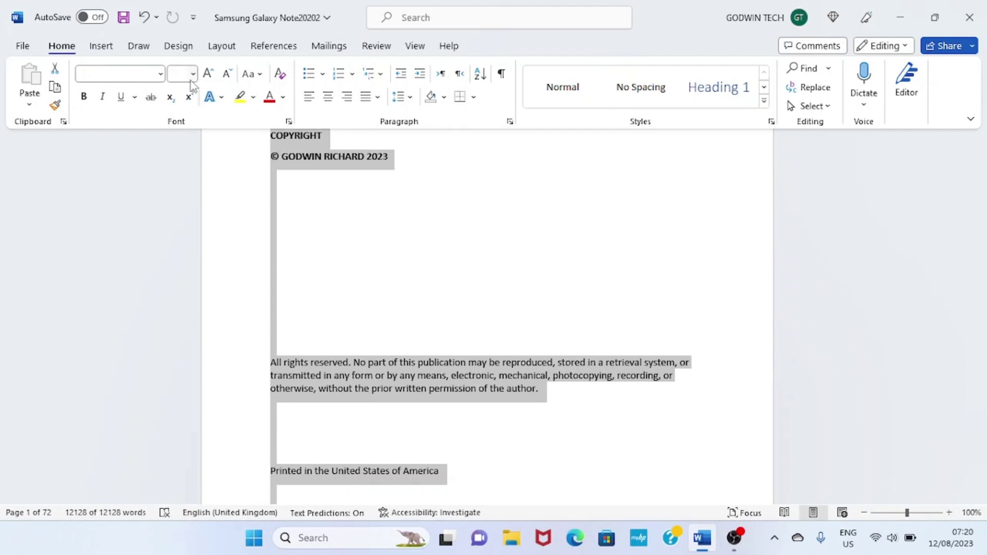
pyautogui.click(161, 74)
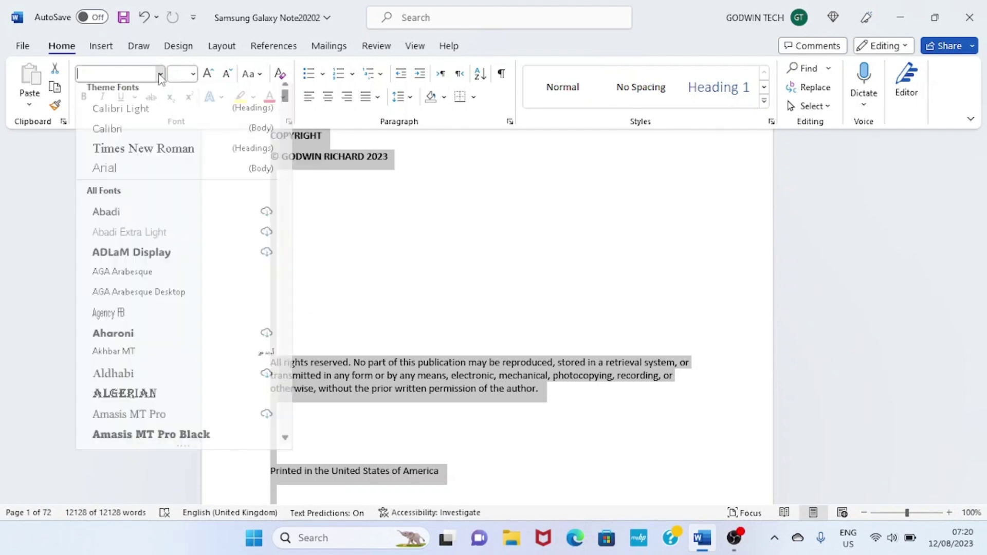
pyautogui.click(154, 159)
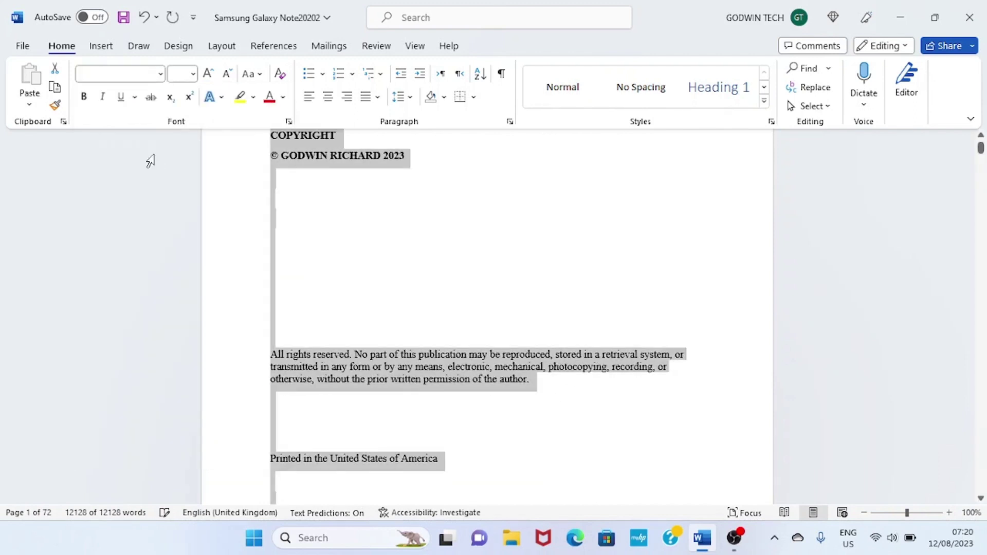
pyautogui.click(193, 76)
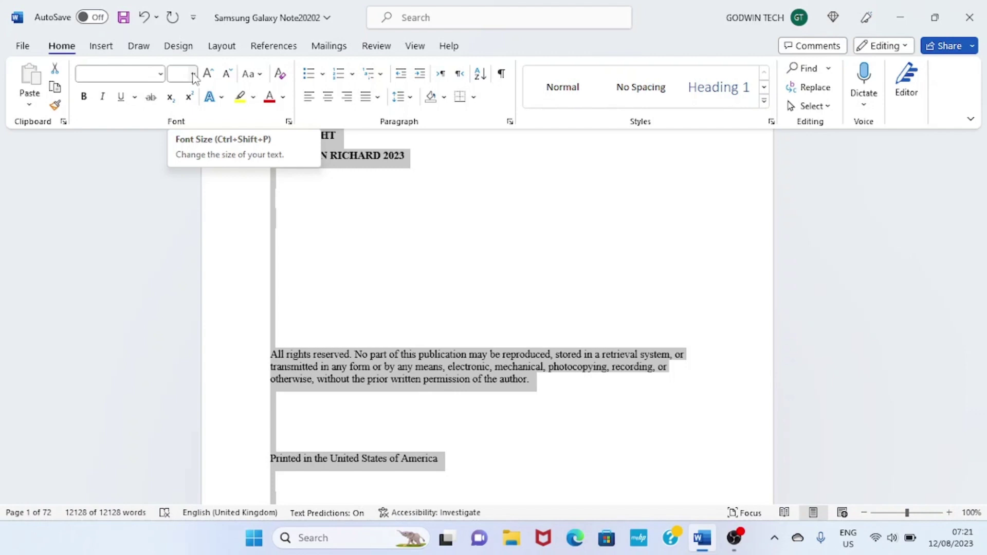
pyautogui.click(193, 76)
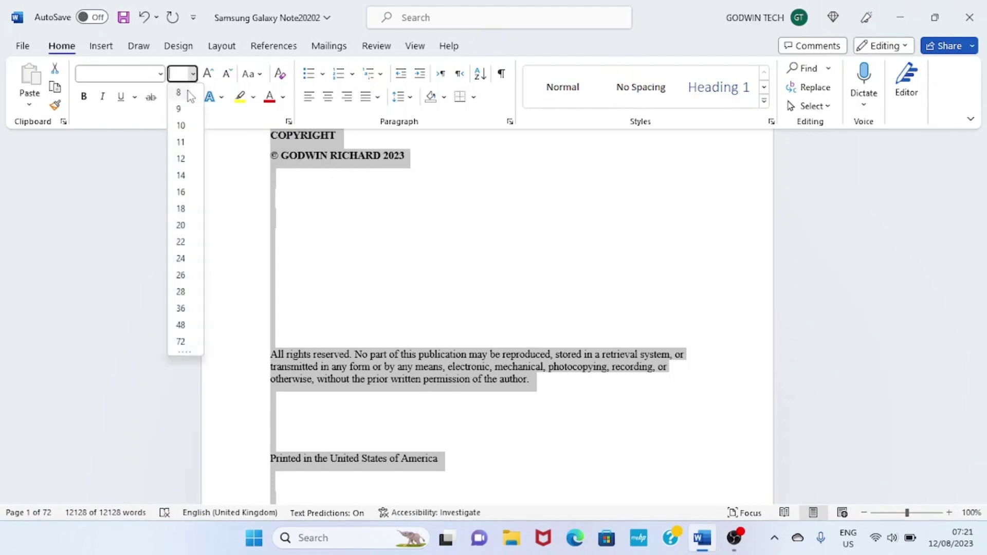
pyautogui.click(179, 160)
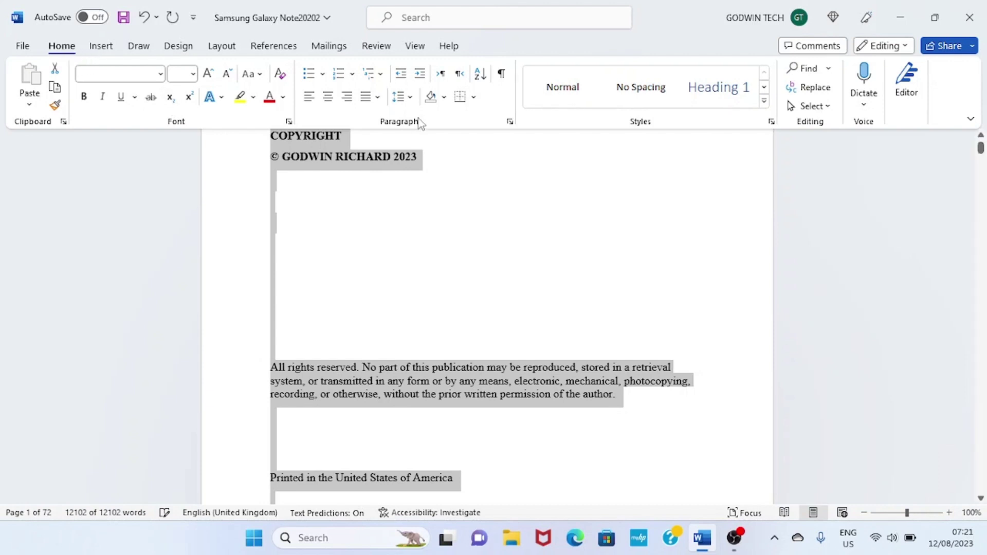
# Apply 1.5 line spacing to the selected manuscript and deselect to check it
pyautogui.click(410, 97)
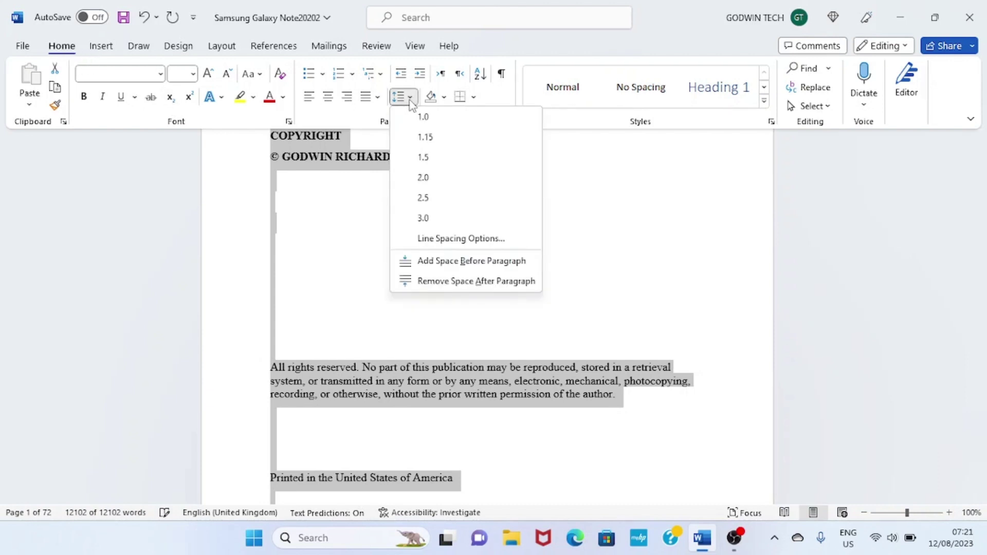
pyautogui.click(439, 158)
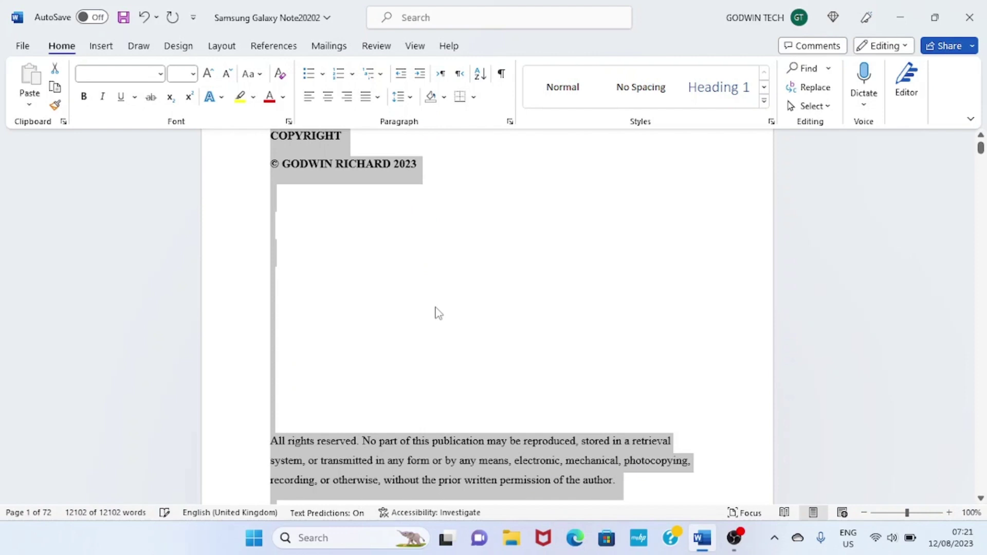
pyautogui.click(424, 412)
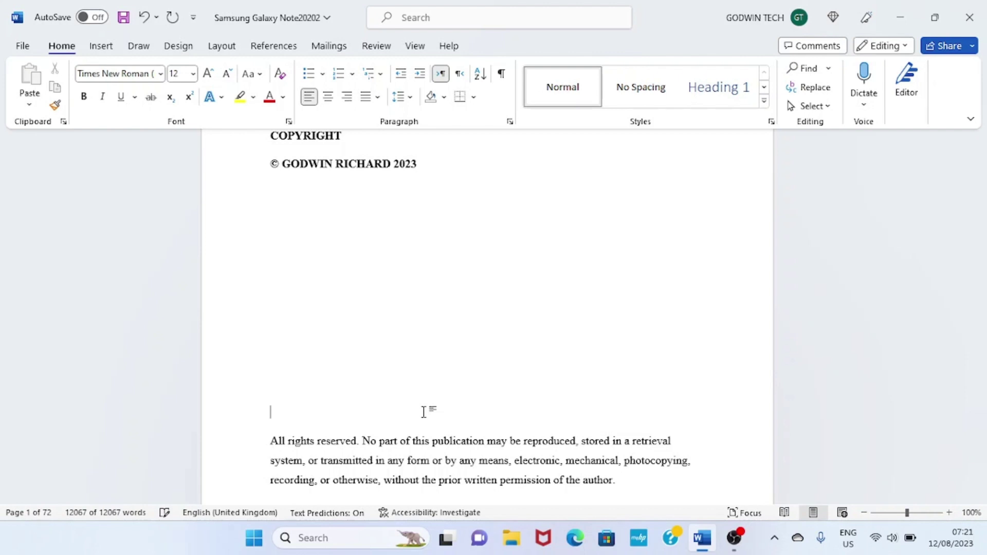
# Justify all manuscript text, then page through the contents and Chapter 1 pages to check
pyautogui.hotkey('ctrl', 'a')
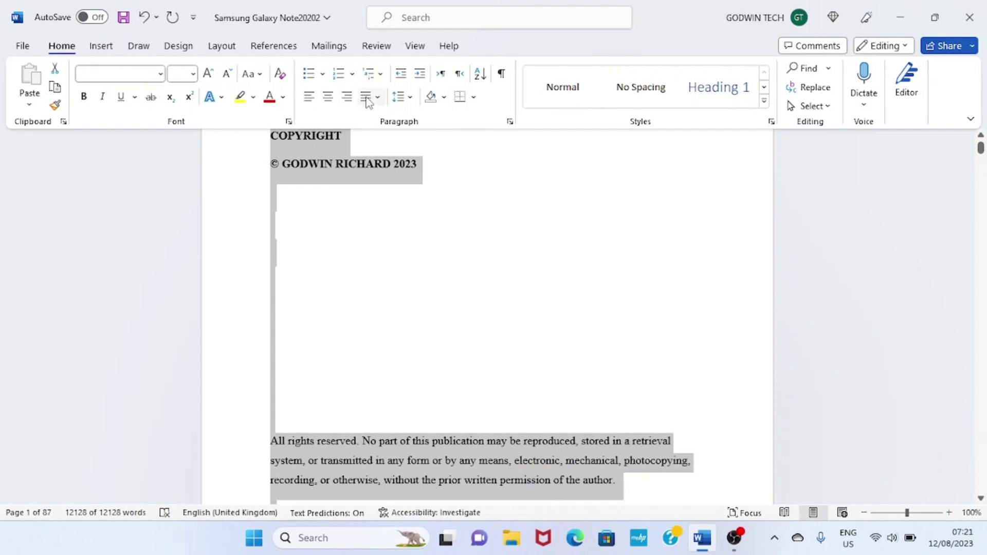
pyautogui.click(377, 97)
pyautogui.click(393, 115)
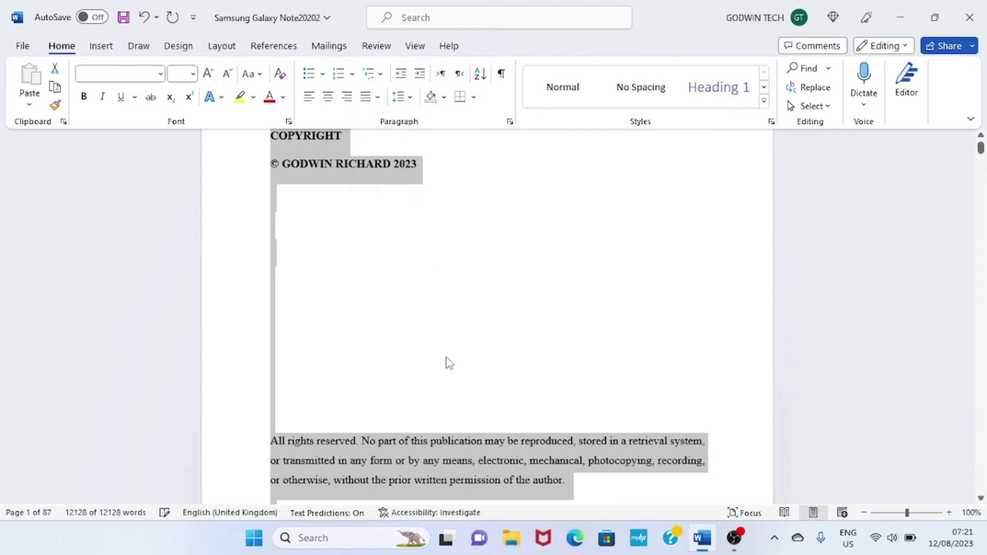
pyautogui.click(442, 400)
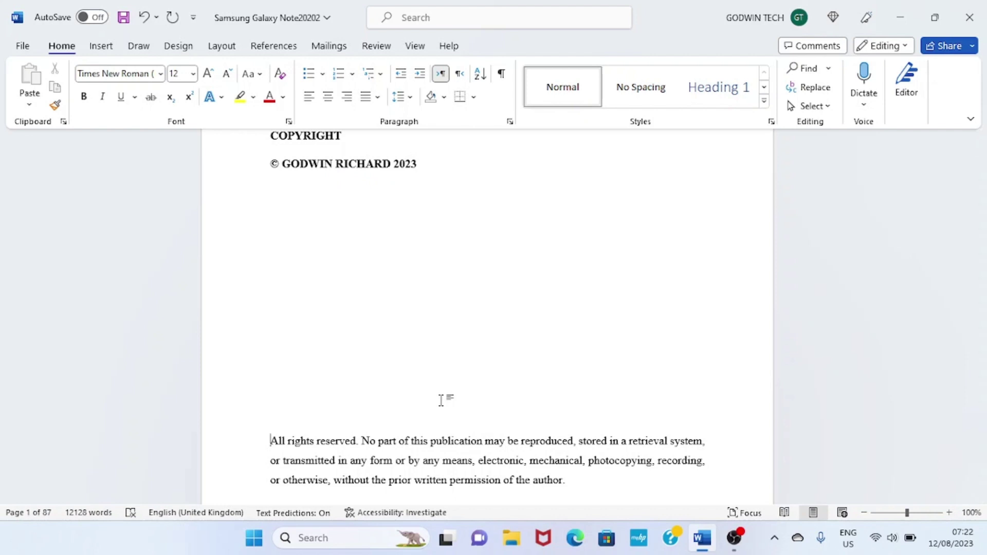
pyautogui.press('Down')
pyautogui.press('Down')
pyautogui.press('Down')
pyautogui.press('Down')
pyautogui.press('Down')
pyautogui.press('Down')
pyautogui.press('Down')
pyautogui.press('Down')
pyautogui.press('Down')
pyautogui.press('Down')
pyautogui.press('Down')
pyautogui.press('Down')
pyautogui.press('Down')
pyautogui.press('Down')
pyautogui.press('Down')
pyautogui.press('Down')
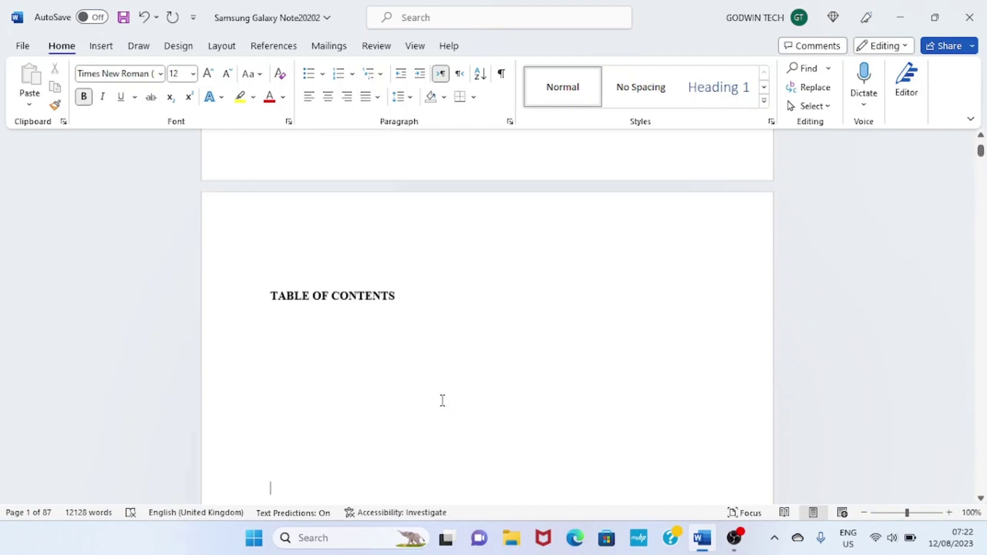
pyautogui.scroll(-2, 442, 401)
pyautogui.press('Down')
pyautogui.press('Down')
pyautogui.press('Down')
pyautogui.press('Down')
pyautogui.press('Down')
pyautogui.press('Down')
pyautogui.press('Down')
pyautogui.press('Down')
pyautogui.press('Down')
pyautogui.press('Down')
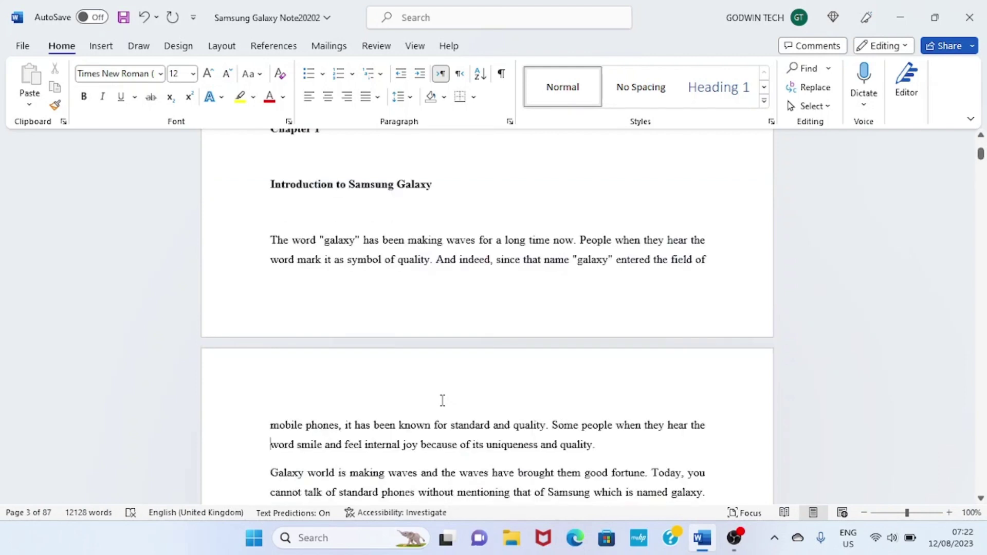
pyautogui.press('Up')
pyautogui.press('Up')
pyautogui.press('Up')
pyautogui.press('Up')
pyautogui.press('Up')
pyautogui.press('Up')
pyautogui.press('Up')
pyautogui.press('Up')
pyautogui.press('Up')
pyautogui.press('Up')
pyautogui.press('Up')
pyautogui.press('Up')
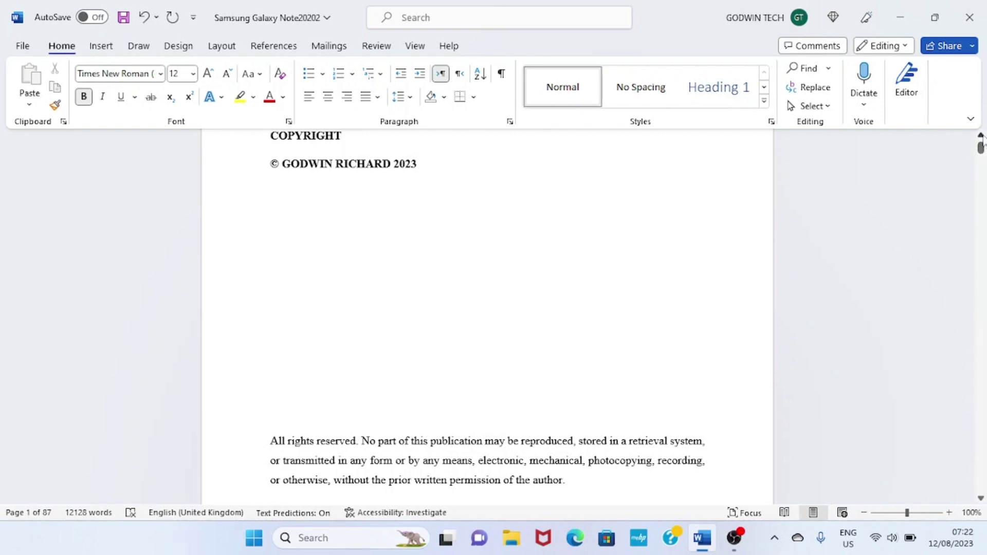
# Make the COPYRIGHT heading a bold Times New Roman Heading 1
pyautogui.scroll(3, 982, 139)
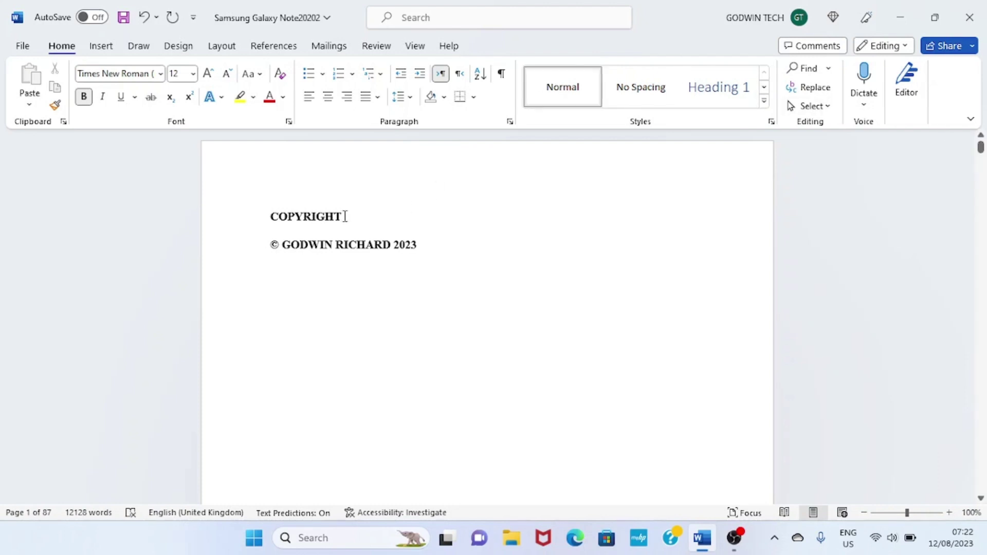
pyautogui.moveTo(345, 216); pyautogui.dragTo(269, 219)
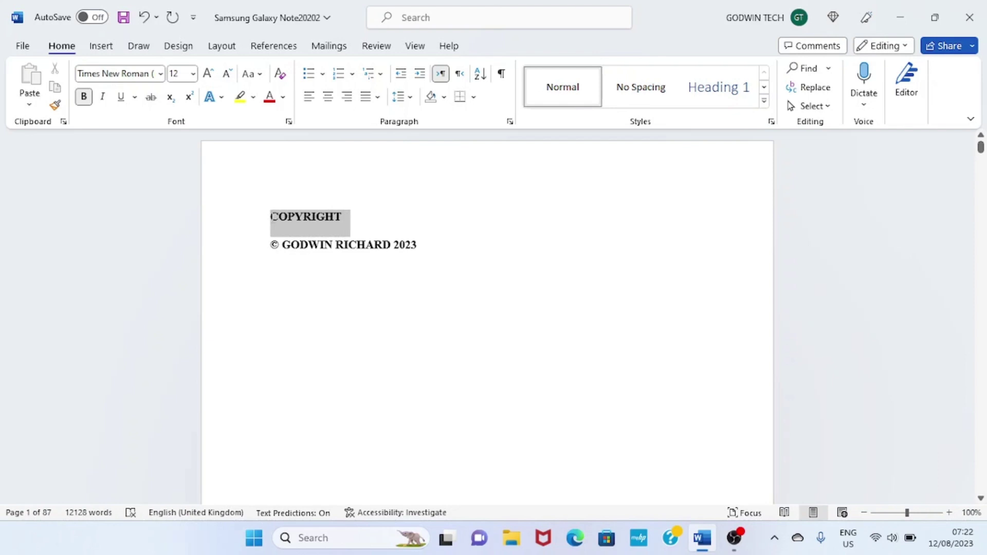
pyautogui.click(732, 88)
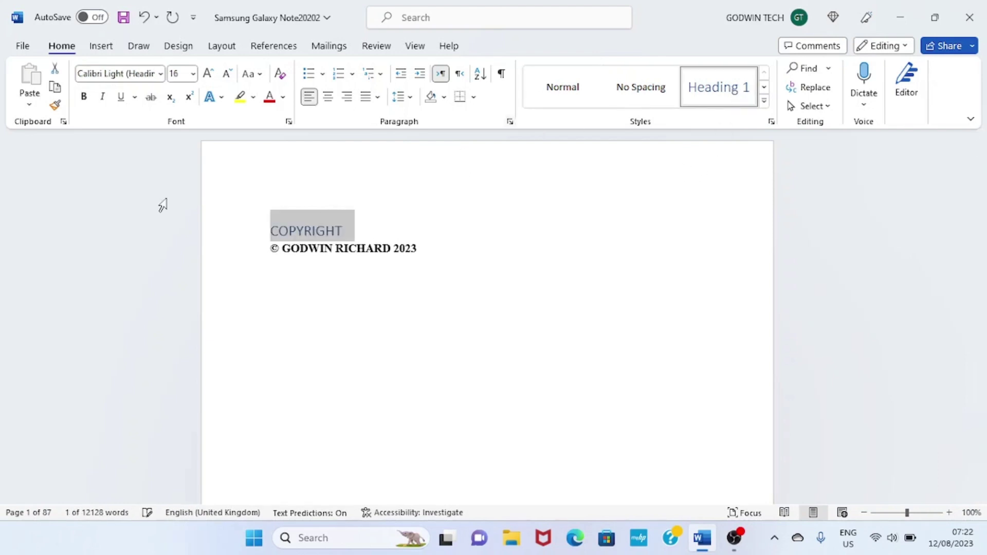
pyautogui.click(84, 97)
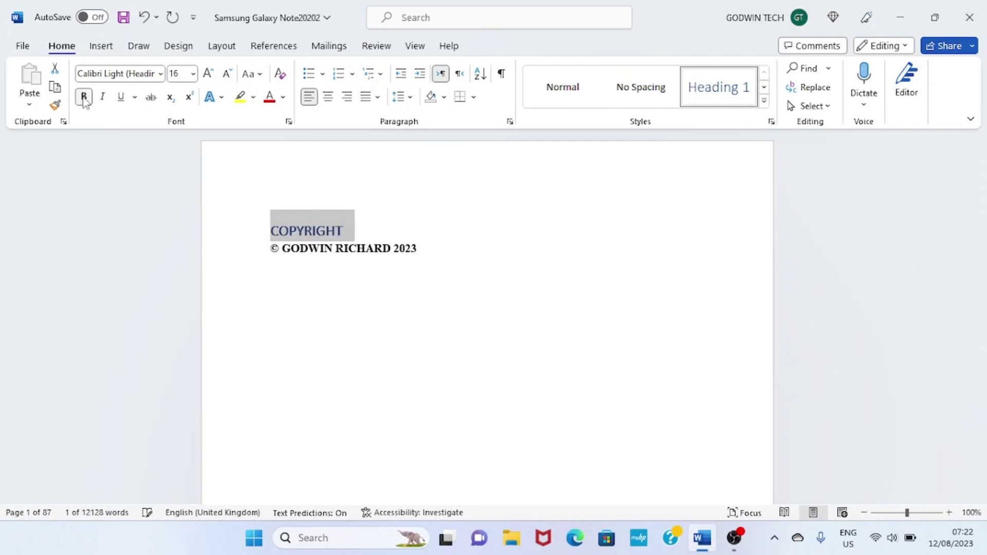
pyautogui.click(161, 75)
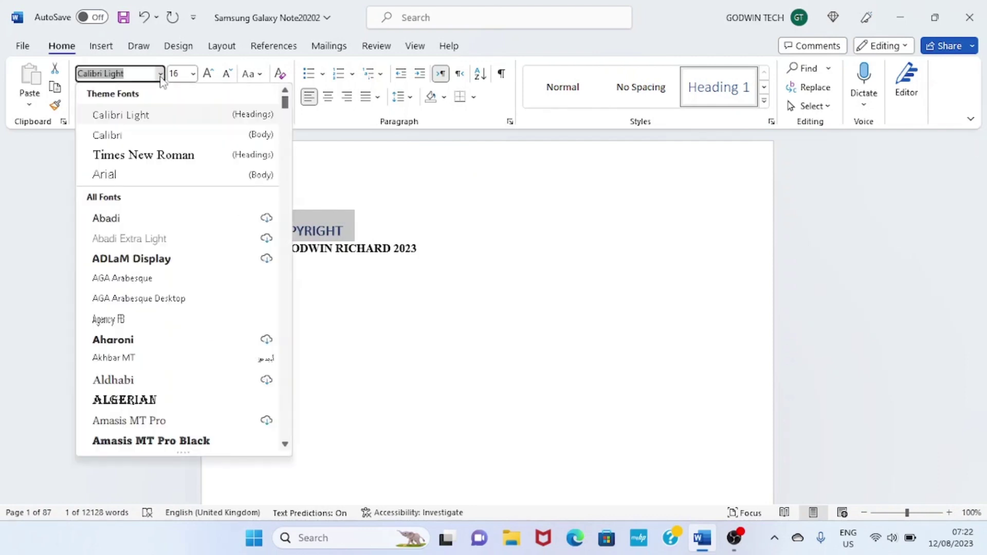
pyautogui.click(142, 155)
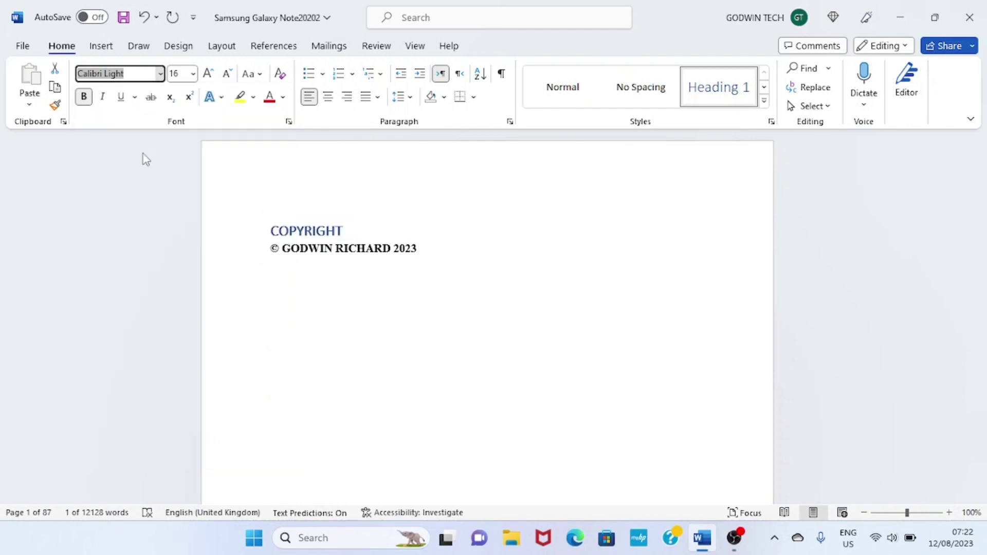
pyautogui.click(448, 267)
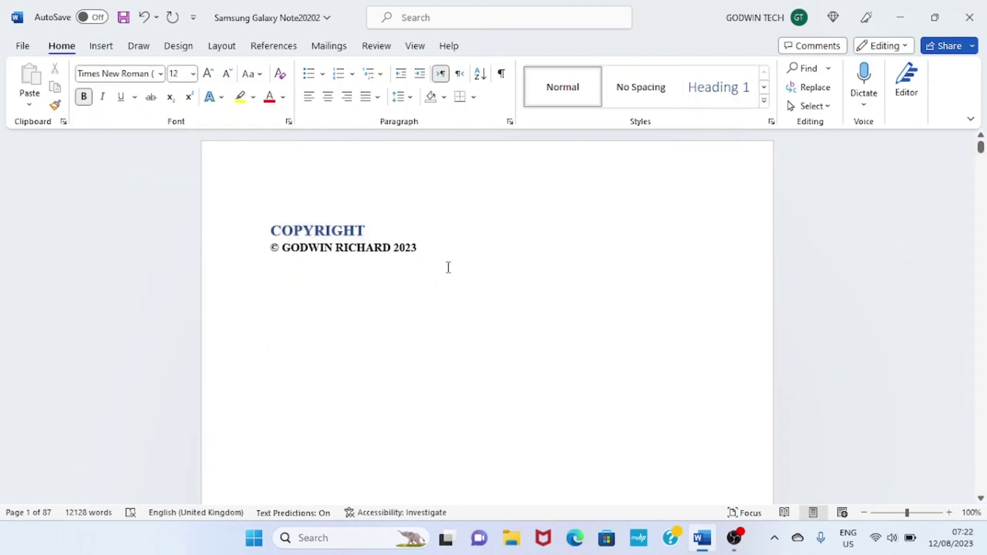
# Delete the blank line above the TABLE OF CONTENTS heading on page 2
pyautogui.press('Down')
pyautogui.scroll(-1, 448, 267)
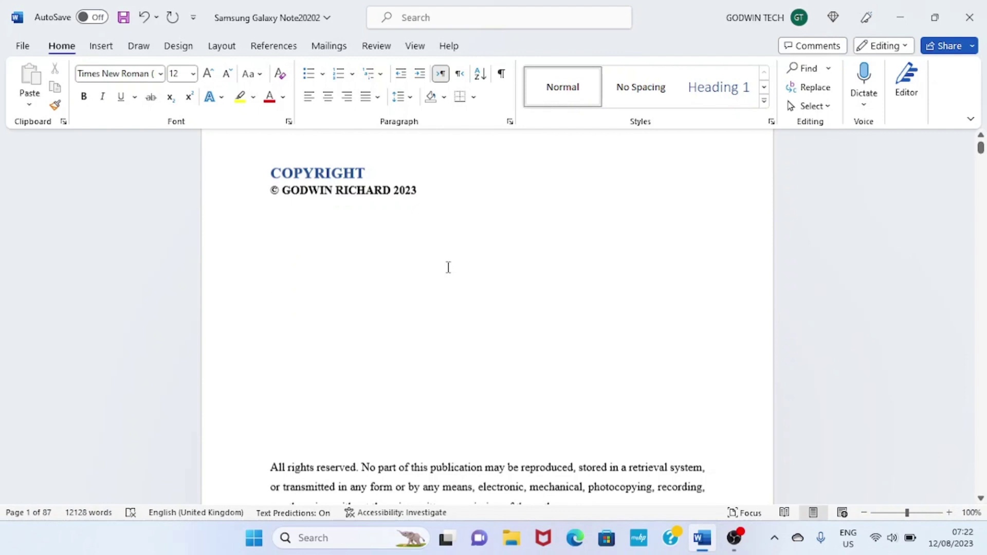
pyautogui.press('Down')
pyautogui.press('Down')
pyautogui.press('Down')
pyautogui.press('Down')
pyautogui.press('Down')
pyautogui.press('Down')
pyautogui.press('Down')
pyautogui.press('Down')
pyautogui.press('Down')
pyautogui.press('Down')
pyautogui.press('Down')
pyautogui.press('Down')
pyautogui.press('Down')
pyautogui.press('Down')
pyautogui.press('Down')
pyautogui.press('Down')
pyautogui.press('Down')
pyautogui.press('Down')
pyautogui.press('Down')
pyautogui.press('Down')
pyautogui.press('Down')
pyautogui.press('Down')
pyautogui.press('Down')
pyautogui.press('Down')
pyautogui.press('Down')
pyautogui.press('Down')
pyautogui.press('Down')
pyautogui.press('Down')
pyautogui.press('Down')
pyautogui.press('Down')
pyautogui.press('Up')
pyautogui.press('Up')
pyautogui.press('Up')
pyautogui.press('Up')
pyautogui.press('Up')
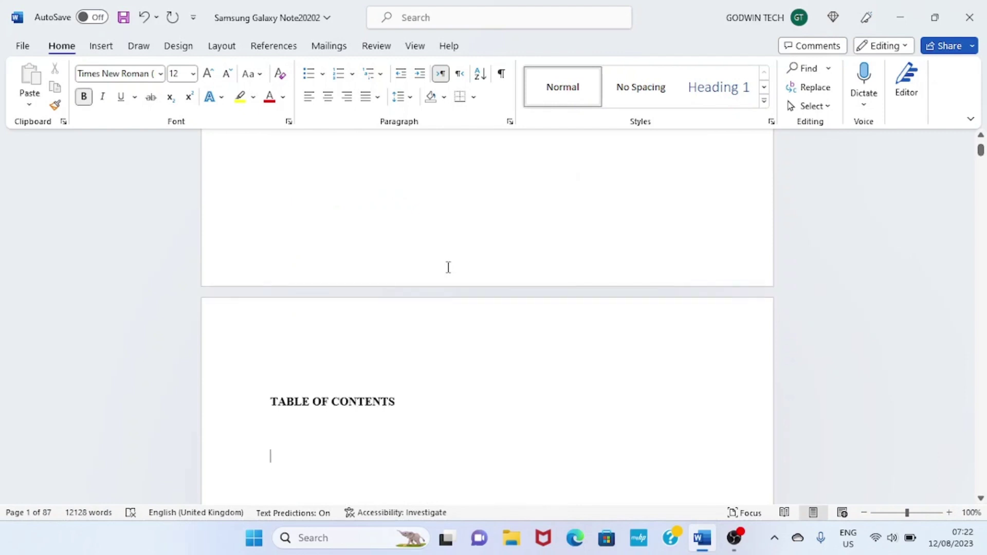
pyautogui.press('BackSpace')
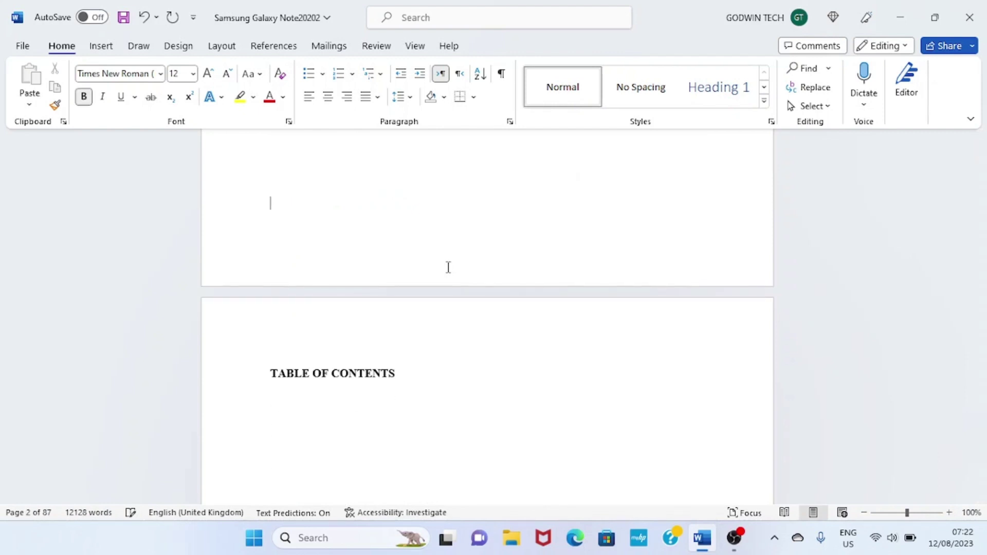
pyautogui.click(405, 371)
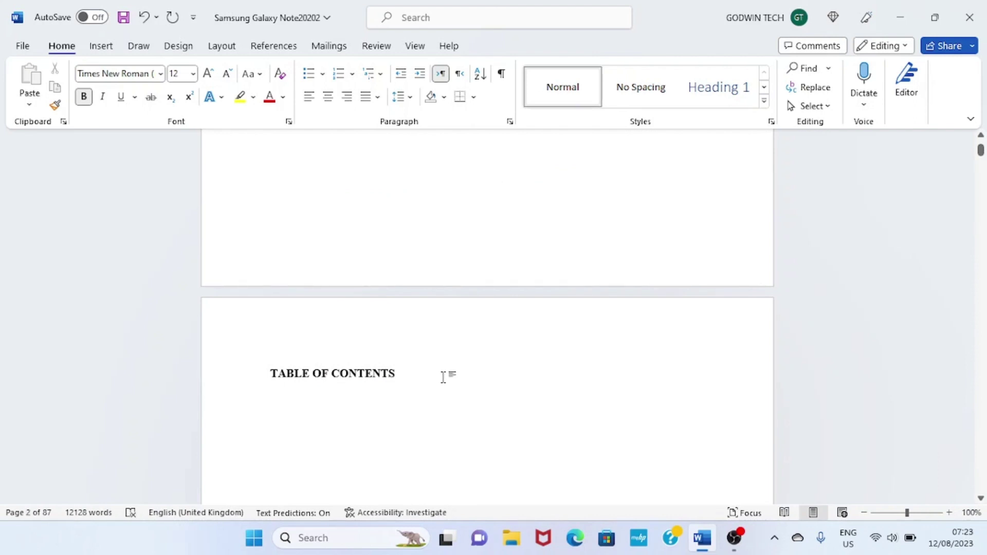
# Style the TABLE OF CONTENTS heading as Heading 1, bold, in Times New Roman
pyautogui.moveTo(408, 376); pyautogui.dragTo(277, 368)
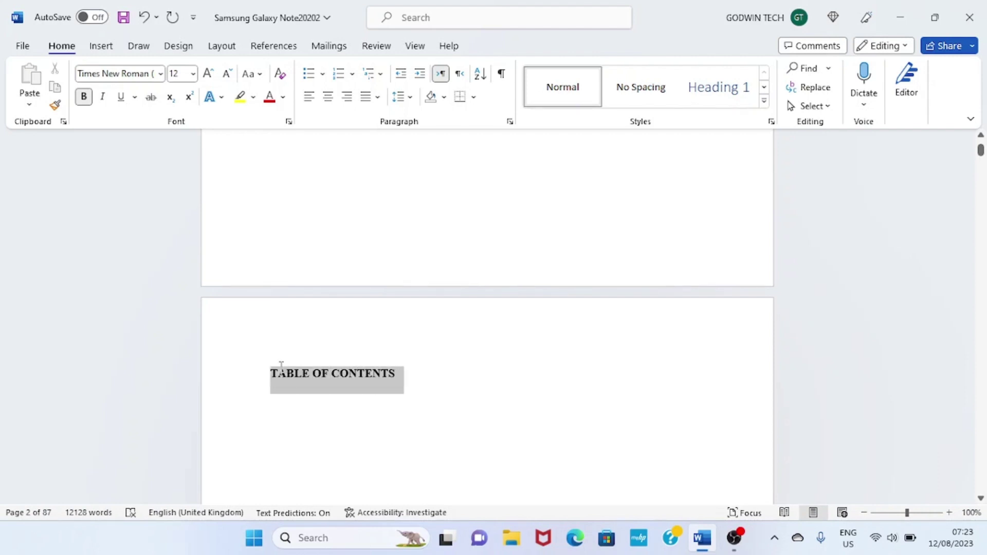
pyautogui.click(724, 88)
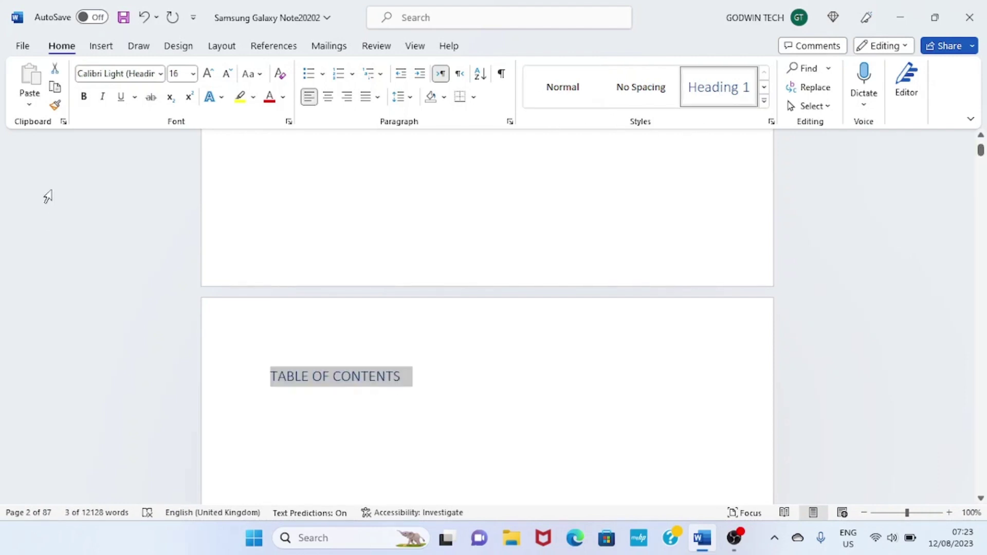
pyautogui.click(84, 96)
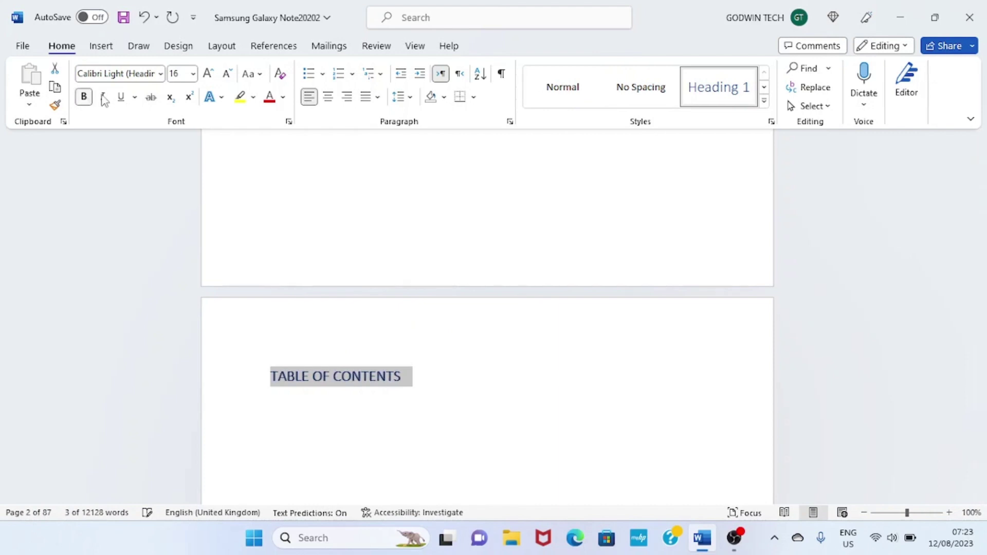
pyautogui.click(161, 75)
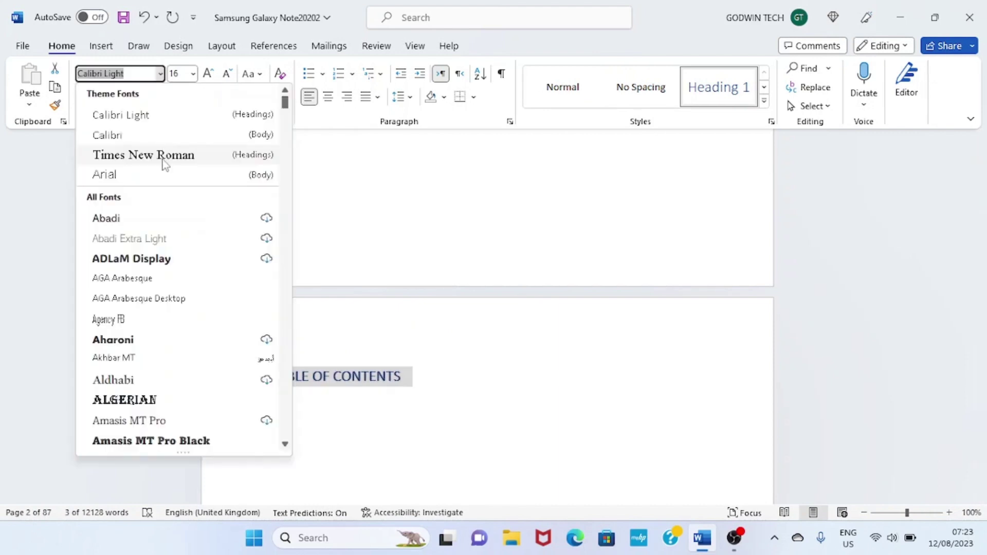
pyautogui.click(164, 161)
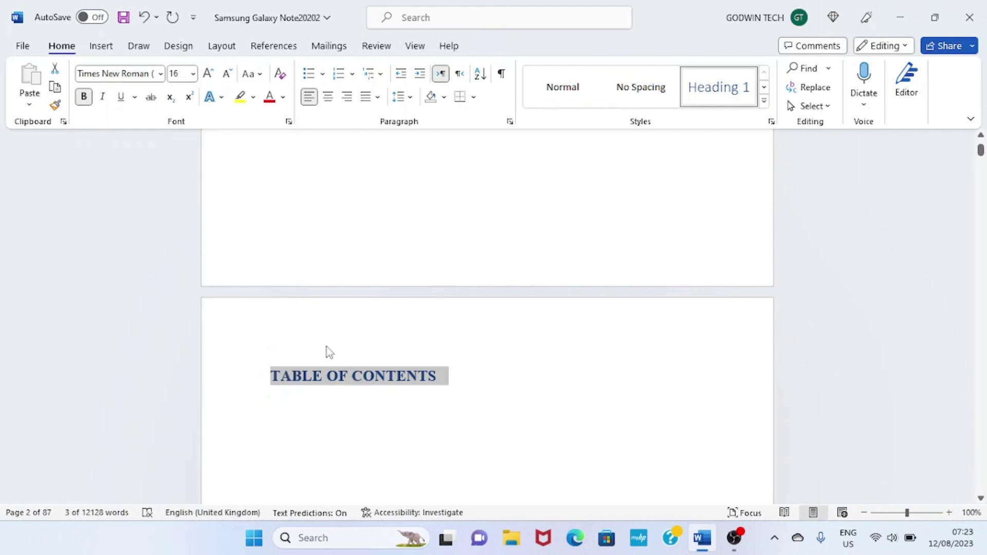
pyautogui.click(478, 416)
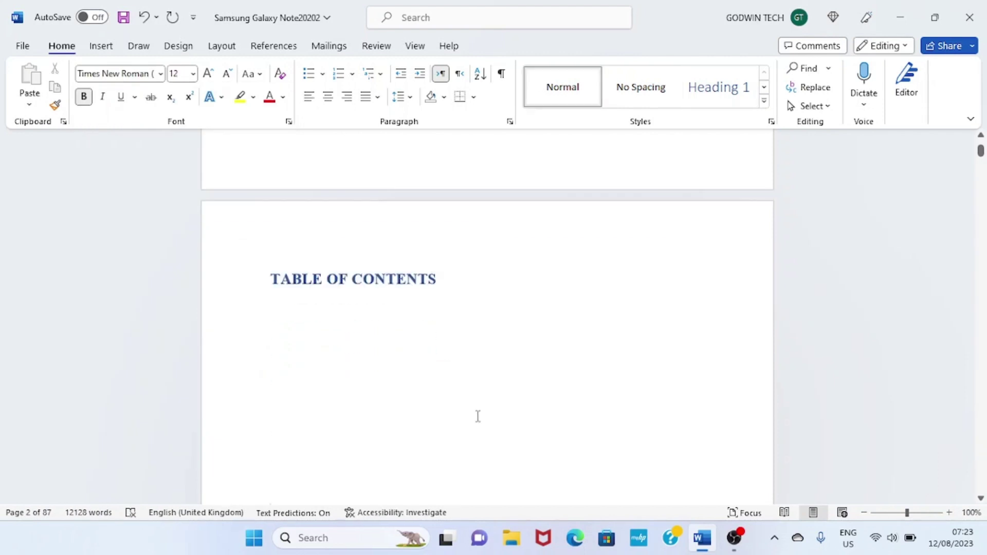
pyautogui.scroll(-5, 477, 415)
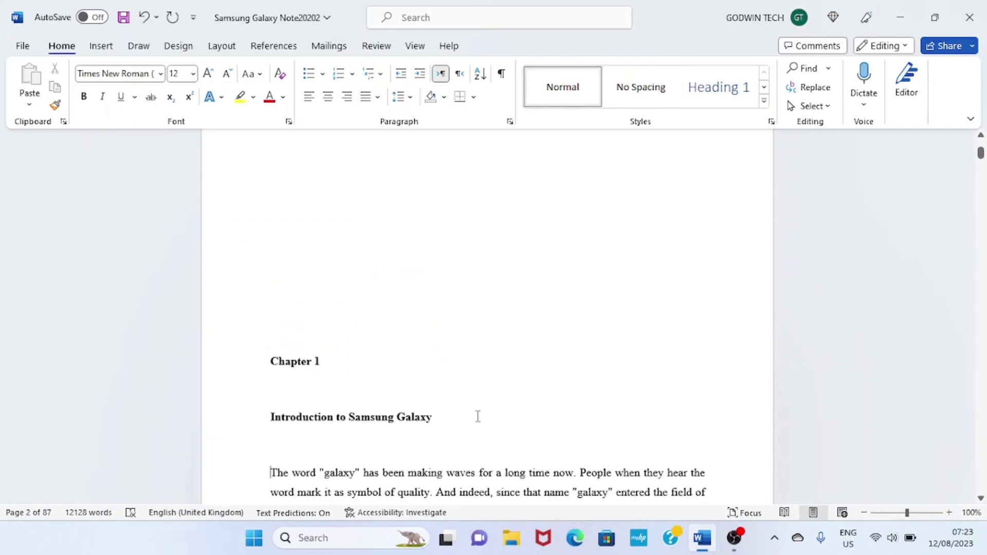
pyautogui.press('Up')
pyautogui.press('Up')
pyautogui.press('Up')
pyautogui.press('Up')
pyautogui.press('Up')
pyautogui.press('Up')
pyautogui.press('Up')
pyautogui.press('Up')
pyautogui.press('Up')
pyautogui.press('Up')
pyautogui.press('Up')
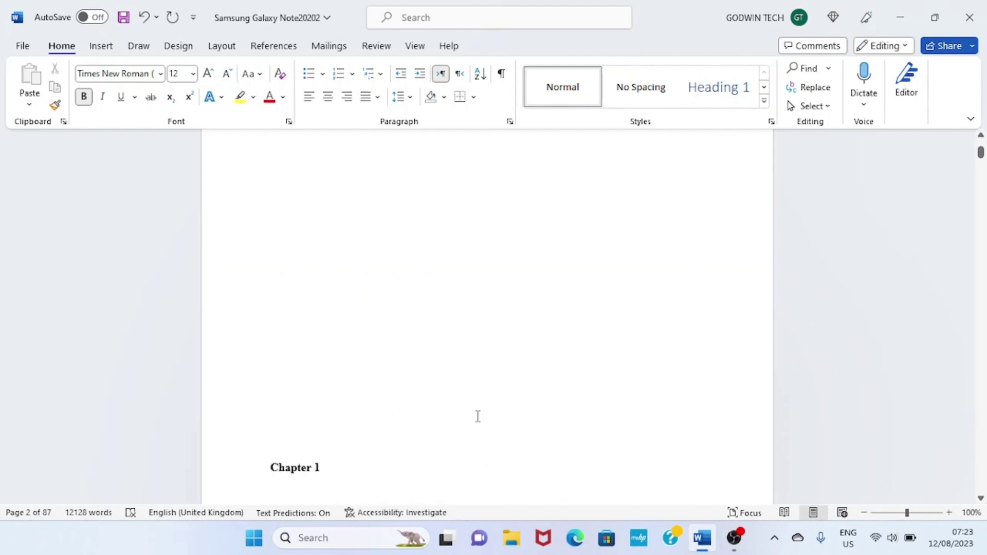
pyautogui.press('Down')
pyautogui.press('Down')
pyautogui.press('Down')
pyautogui.press('Down')
pyautogui.press('Down')
pyautogui.press('Down')
pyautogui.press('Down')
pyautogui.press('Down')
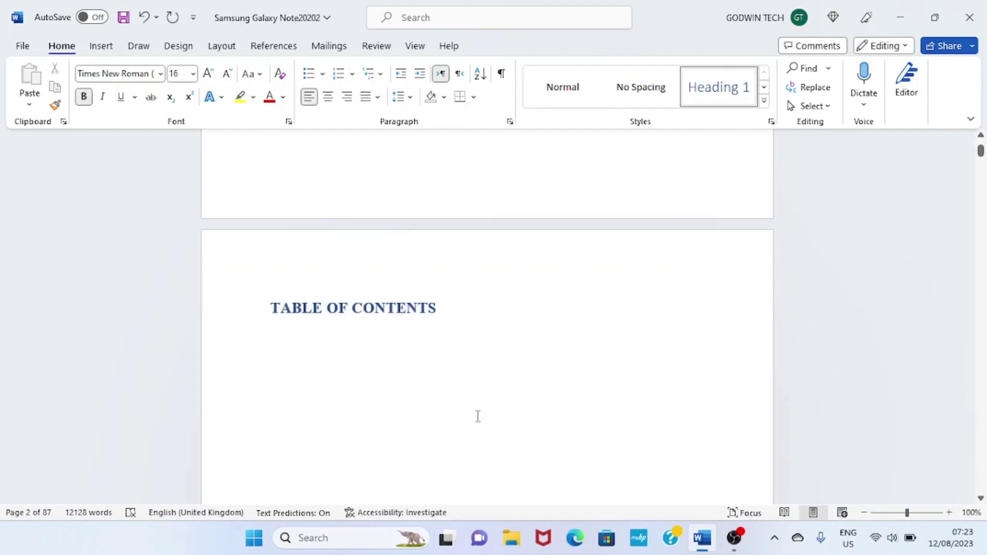
# Move Chapter 1 and its title to the top of page 3, removing extra blank lines
pyautogui.press('Down')
pyautogui.press('Down')
pyautogui.press('Down')
pyautogui.press('Down')
pyautogui.press('Down')
pyautogui.press('Down')
pyautogui.press('Down')
pyautogui.press('Down')
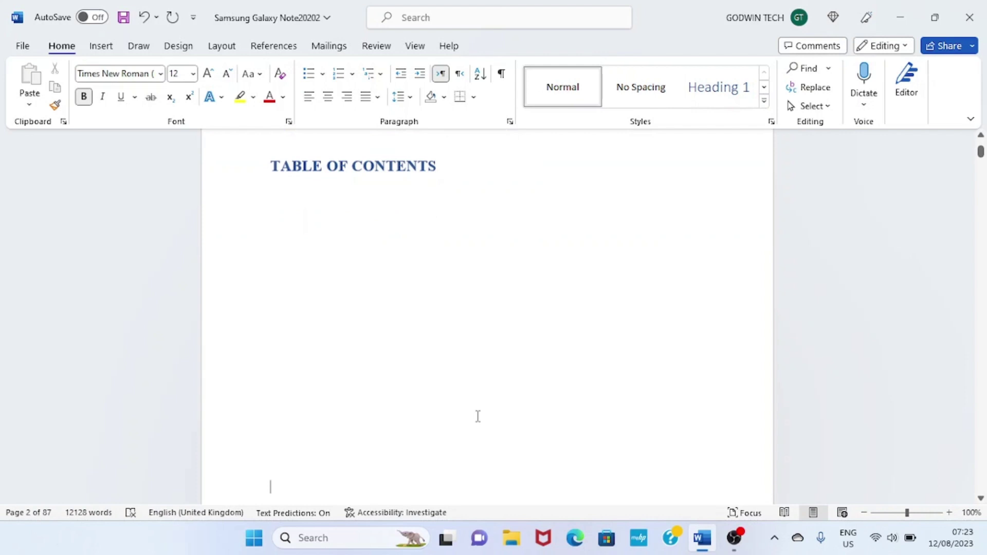
pyautogui.press('BackSpace')
pyautogui.press('BackSpace')
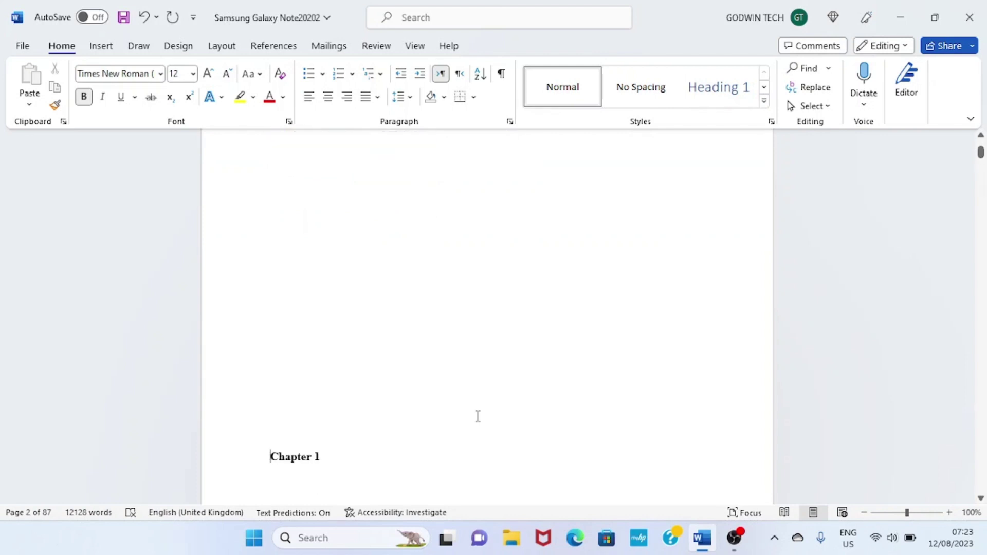
pyautogui.press('Return')
pyautogui.press('Return')
pyautogui.press('Return')
pyautogui.press('Return')
pyautogui.press('Return')
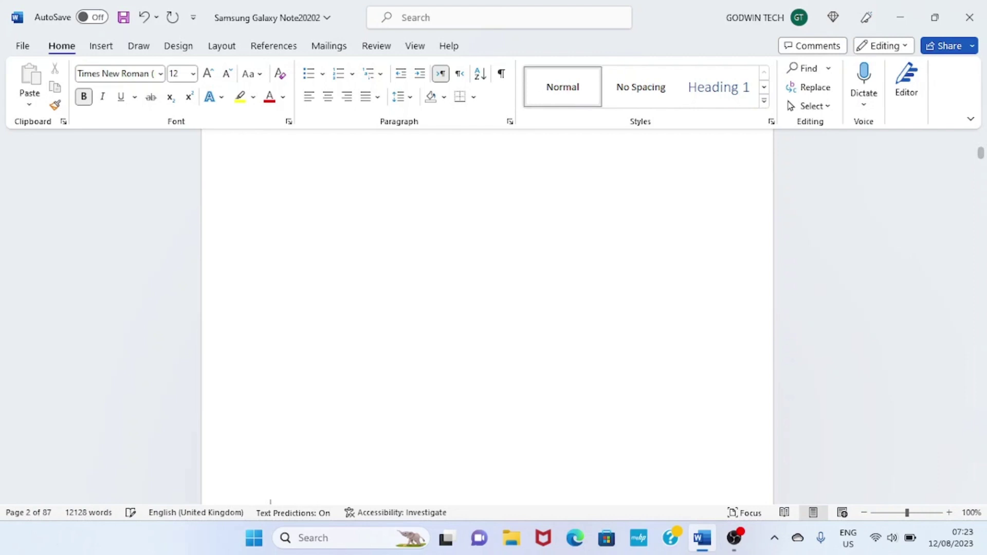
pyautogui.scroll(-3, 486, 308)
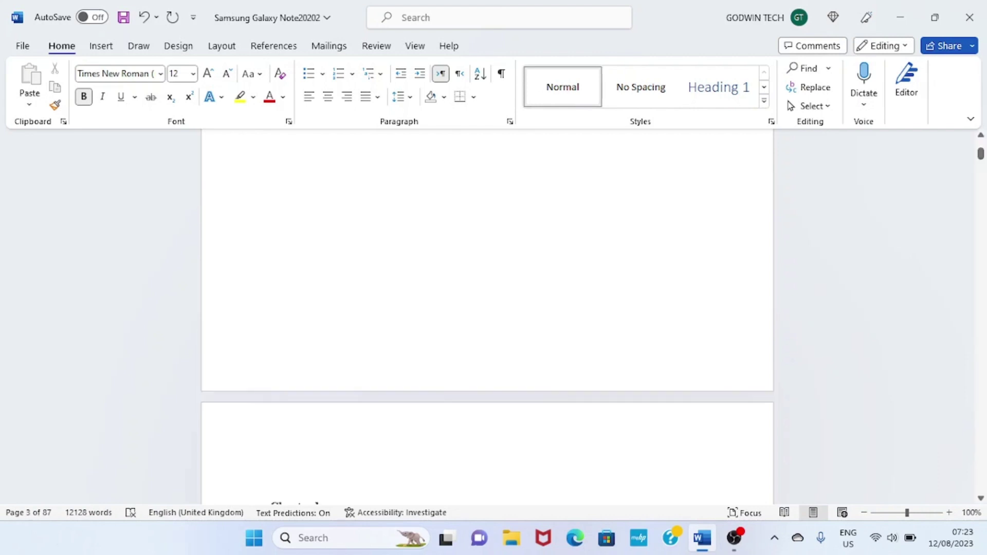
pyautogui.scroll(-1, 487, 308)
pyautogui.press('BackSpace')
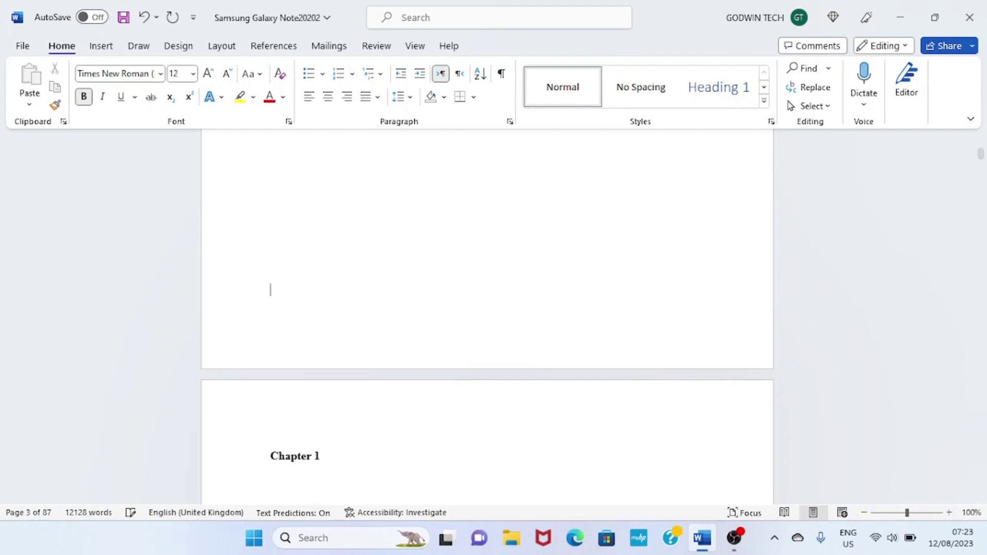
pyautogui.scroll(-2, 487, 309)
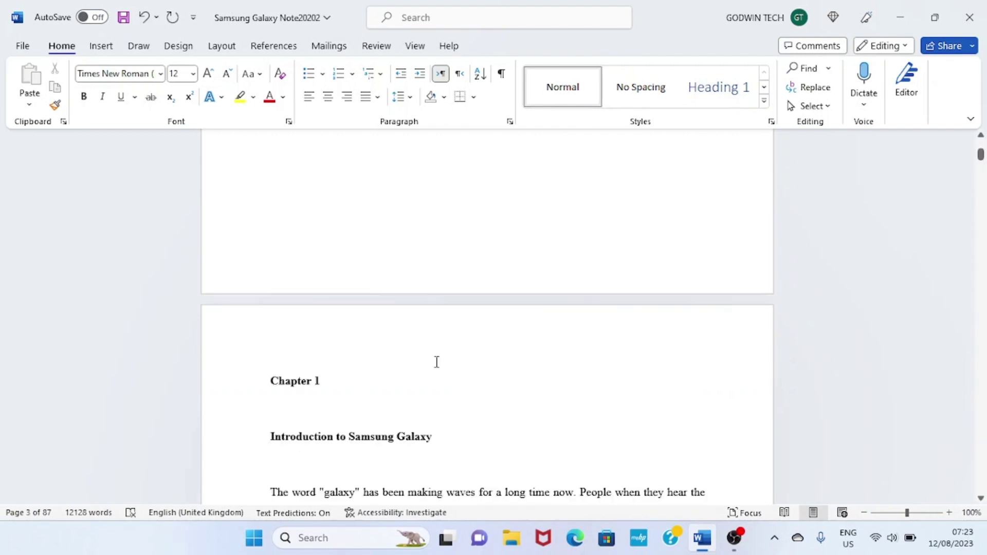
# Format CHAPTER 1 and INTRODUCTION TO SAMSUNG GALAXY as bold, centred, uppercase Times New Roman Heading 1
pyautogui.click(435, 436)
pyautogui.moveTo(436, 435); pyautogui.dragTo(279, 388)
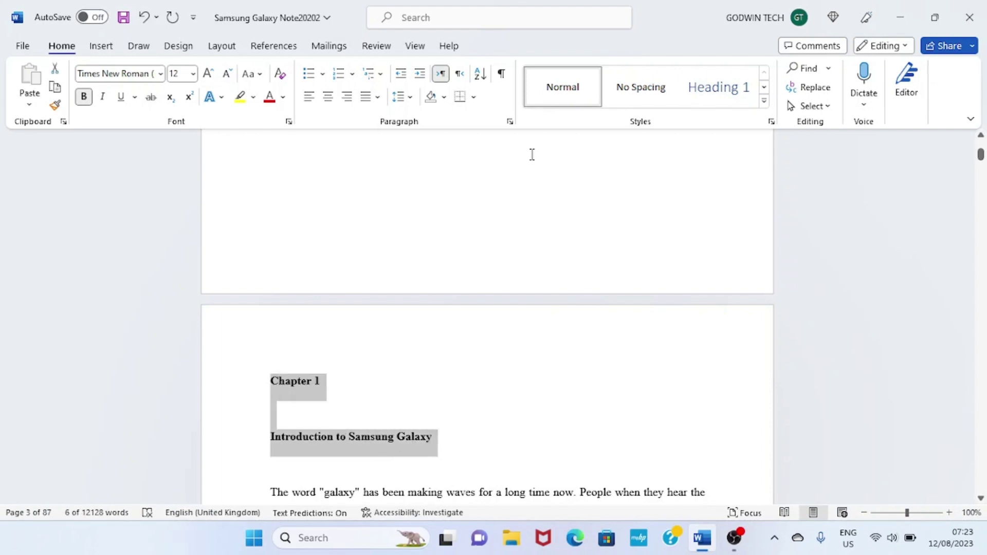
pyautogui.click(717, 88)
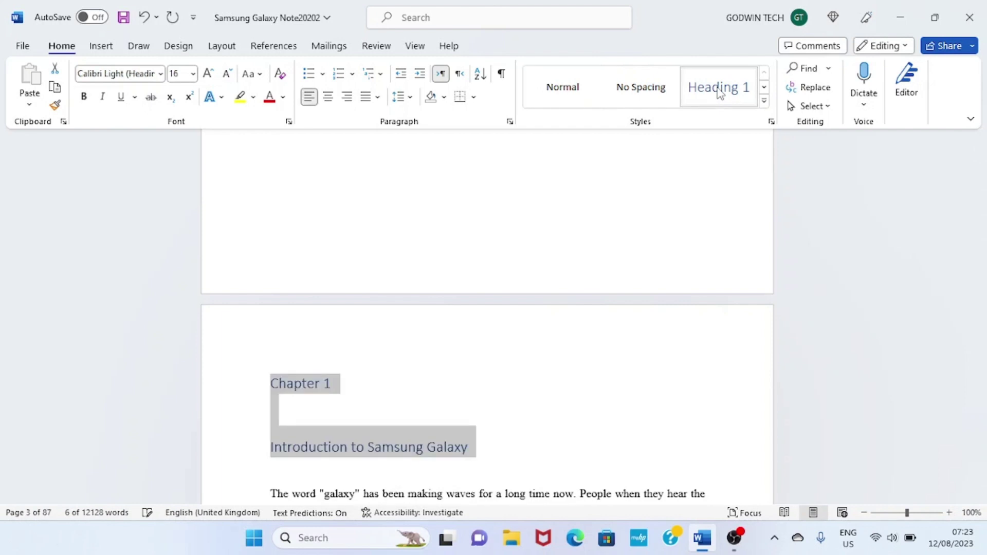
pyautogui.click(84, 96)
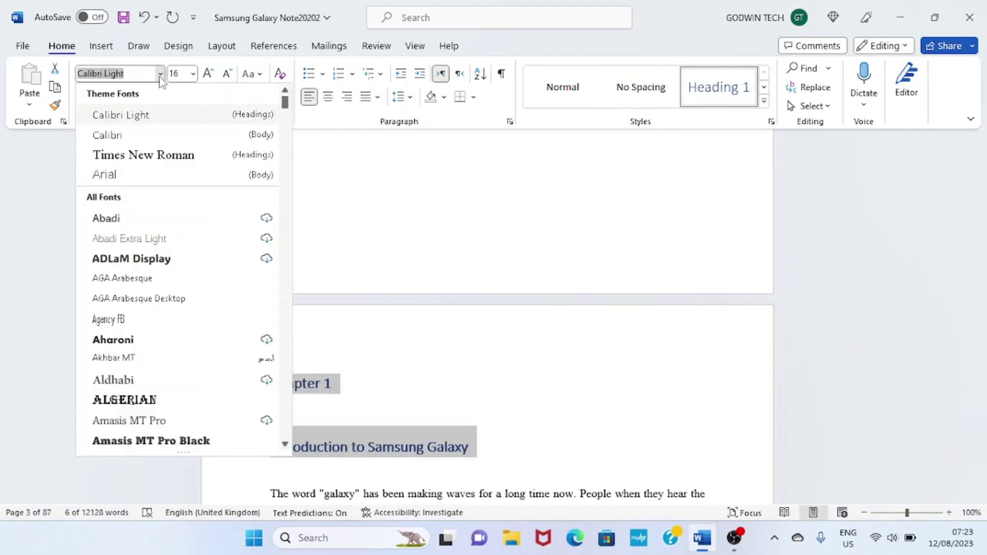
pyautogui.click(160, 75)
pyautogui.click(166, 157)
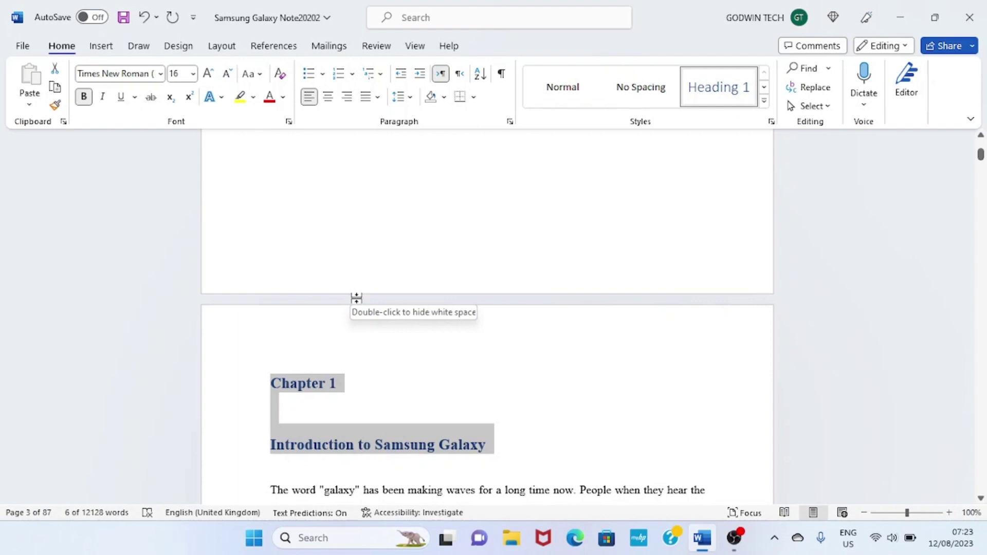
pyautogui.click(259, 77)
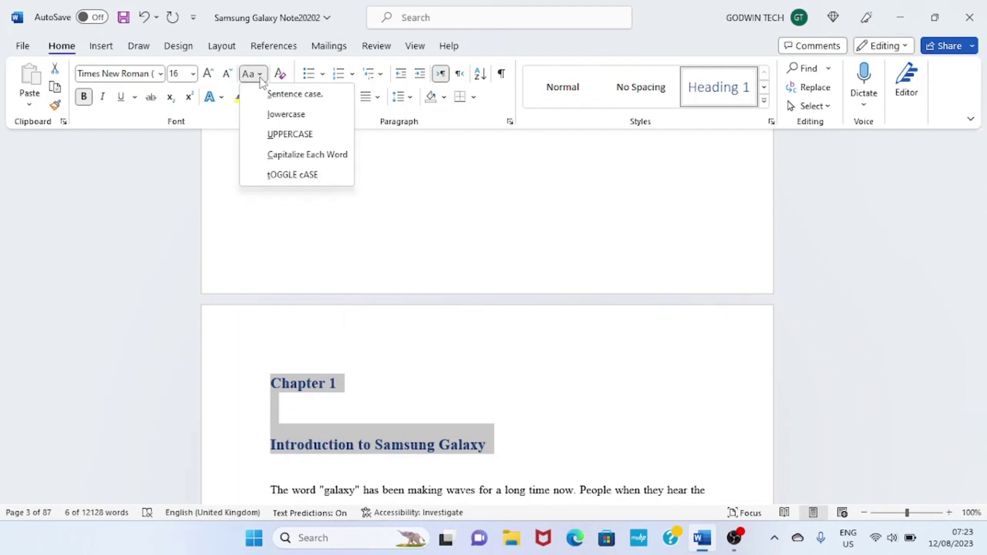
pyautogui.click(295, 136)
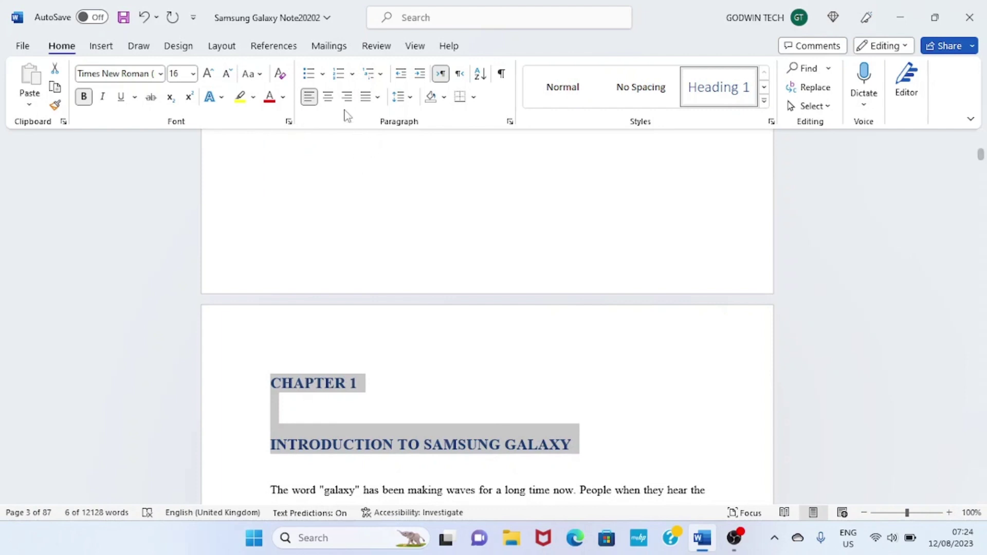
pyautogui.click(328, 97)
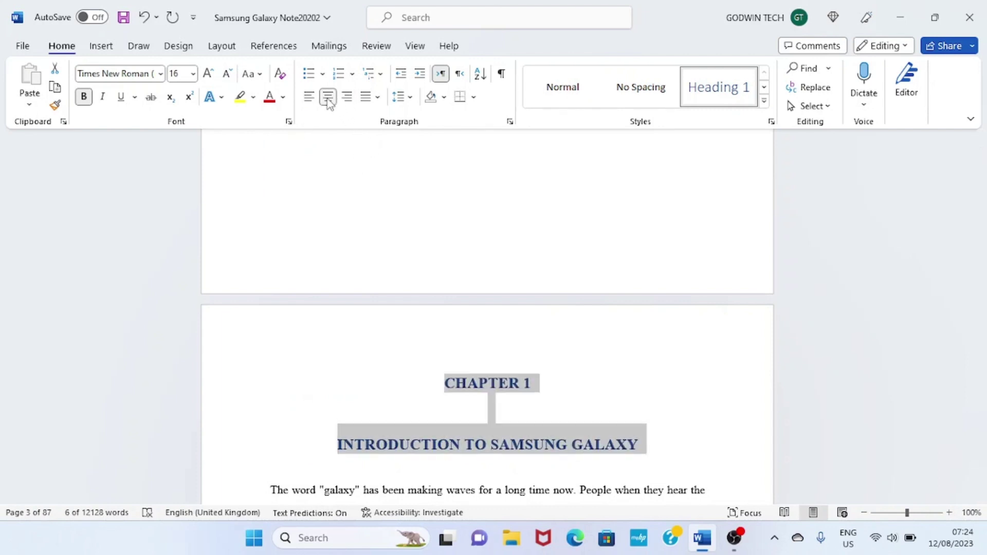
# Move into the chapter body and select the Brief History of Samsung subheading
pyautogui.click(517, 419)
pyautogui.press('Down')
pyautogui.press('Down')
pyautogui.press('Down')
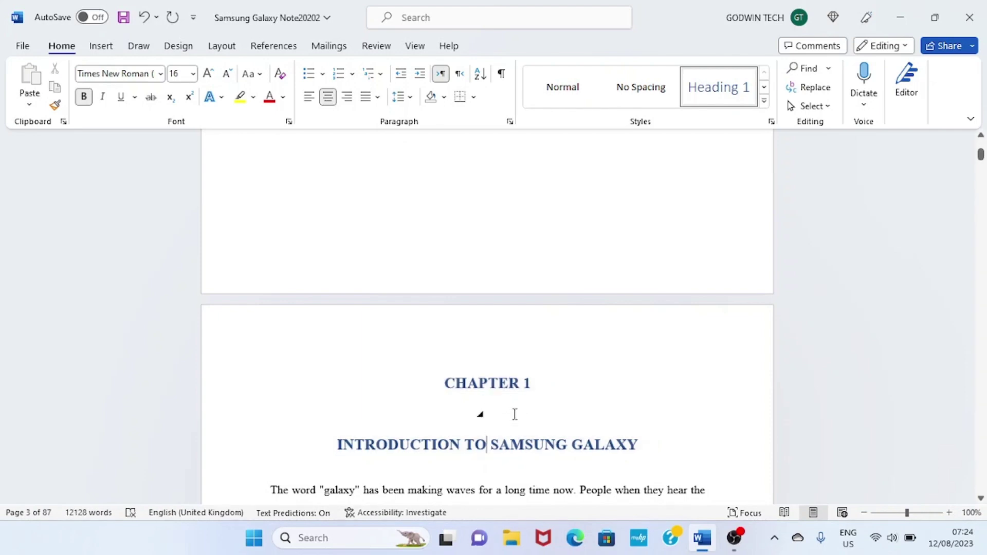
pyautogui.scroll(-6, 463, 406)
pyautogui.moveTo(403, 401); pyautogui.dragTo(270, 399)
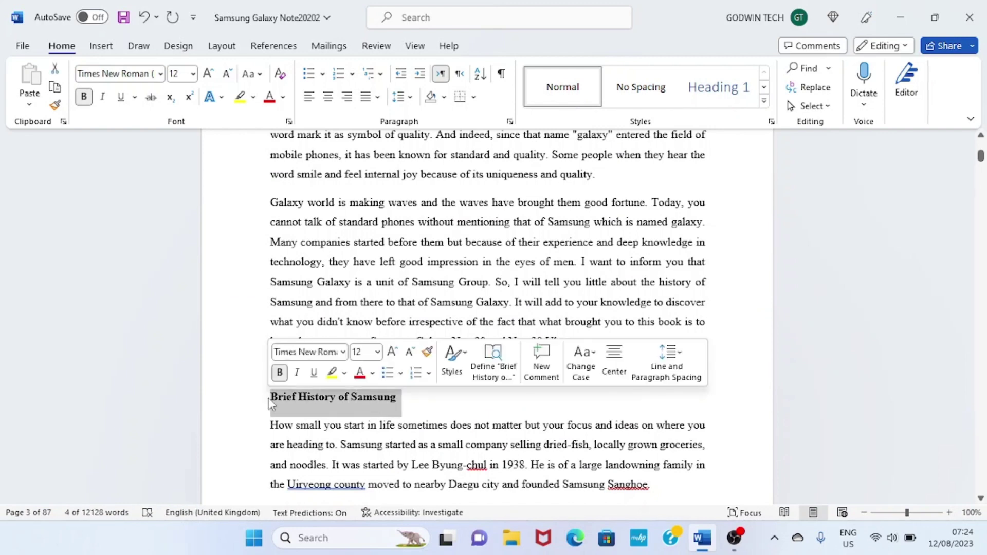
# Make Brief History of Samsung a bold Times New Roman Heading 2
pyautogui.click(764, 87)
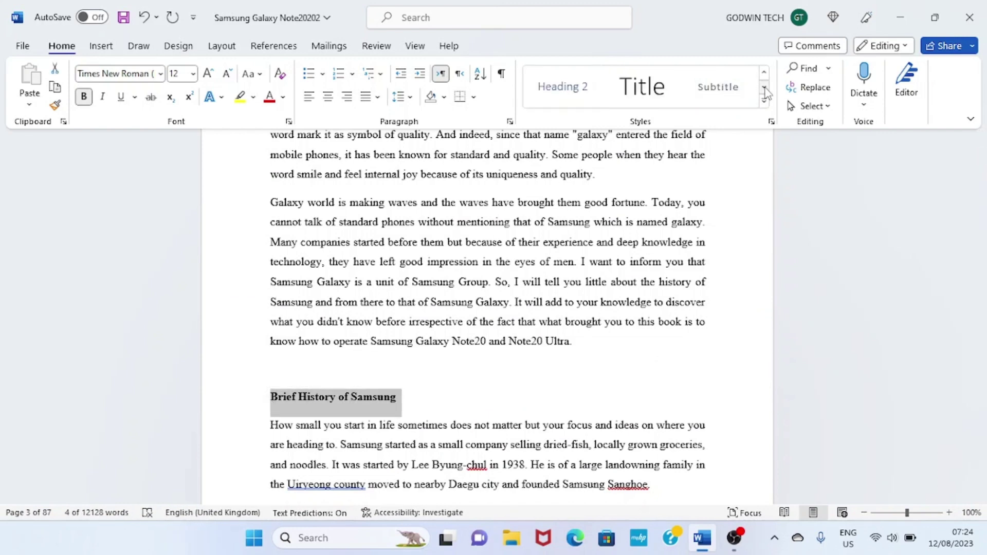
pyautogui.click(586, 87)
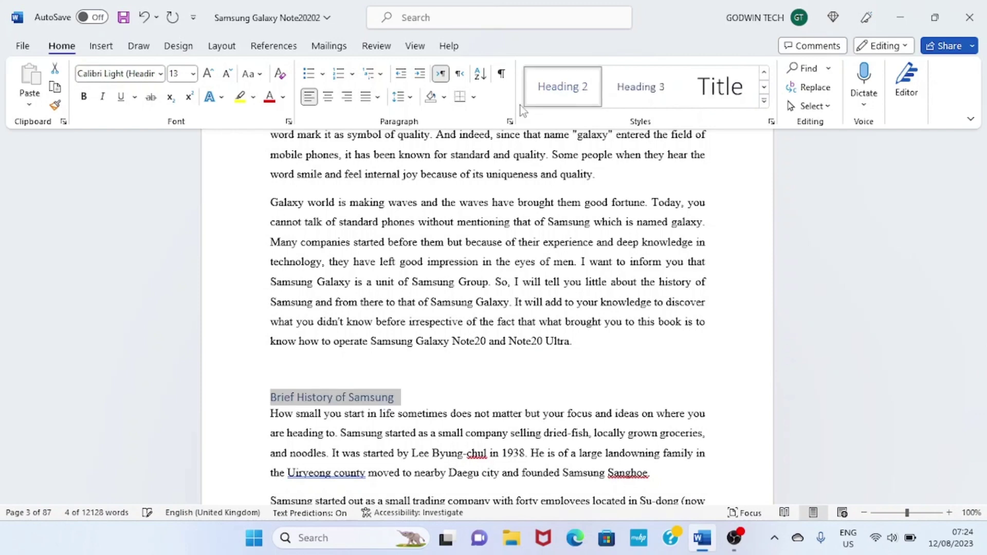
pyautogui.click(84, 97)
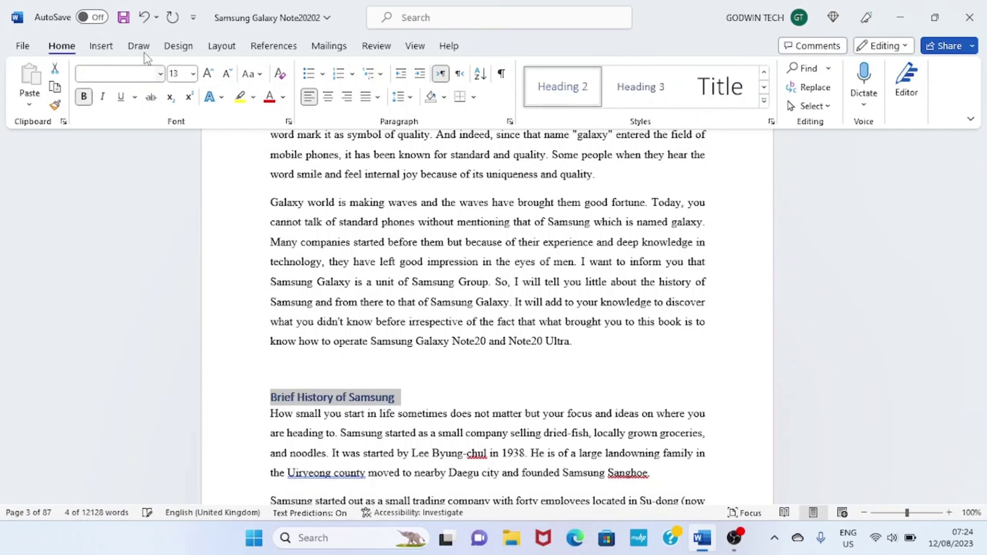
pyautogui.click(161, 74)
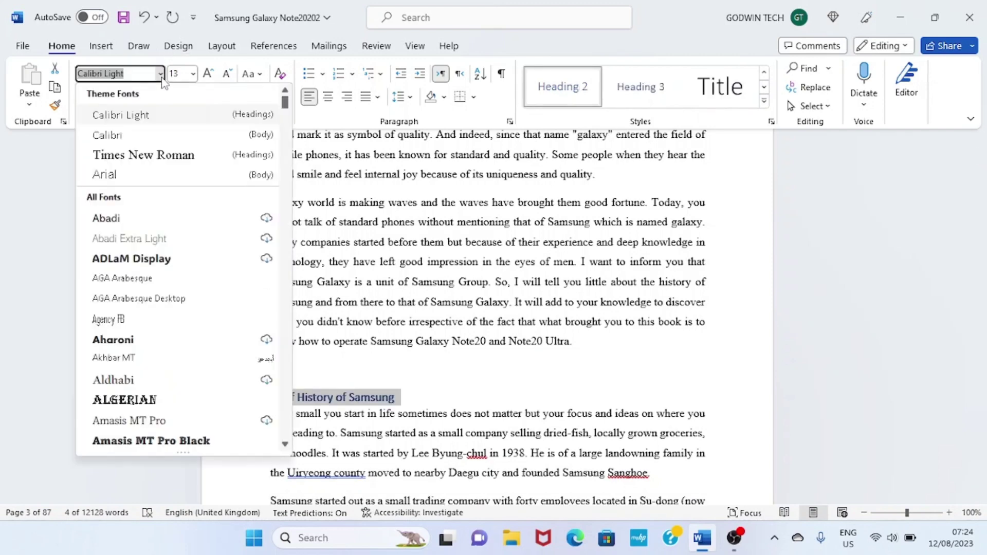
pyautogui.click(161, 156)
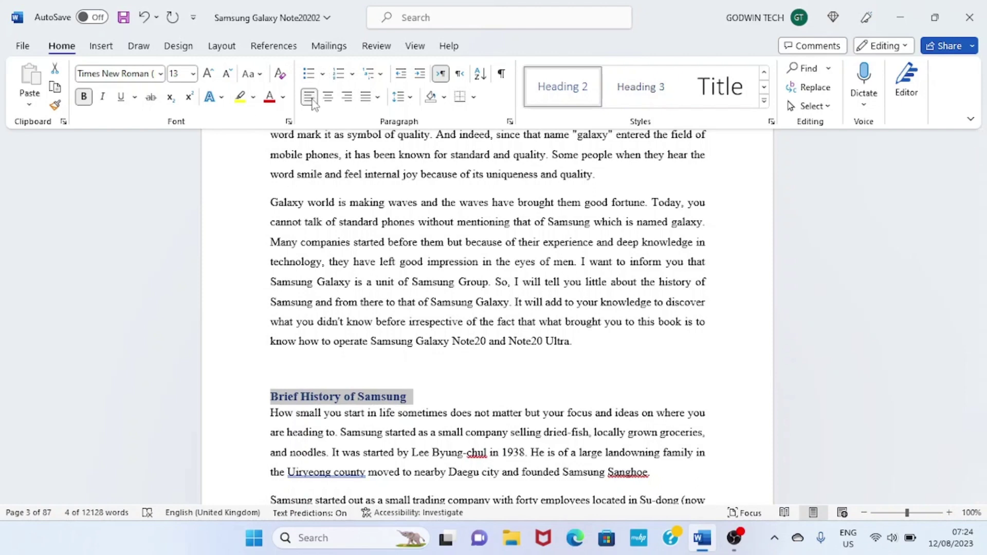
pyautogui.click(412, 429)
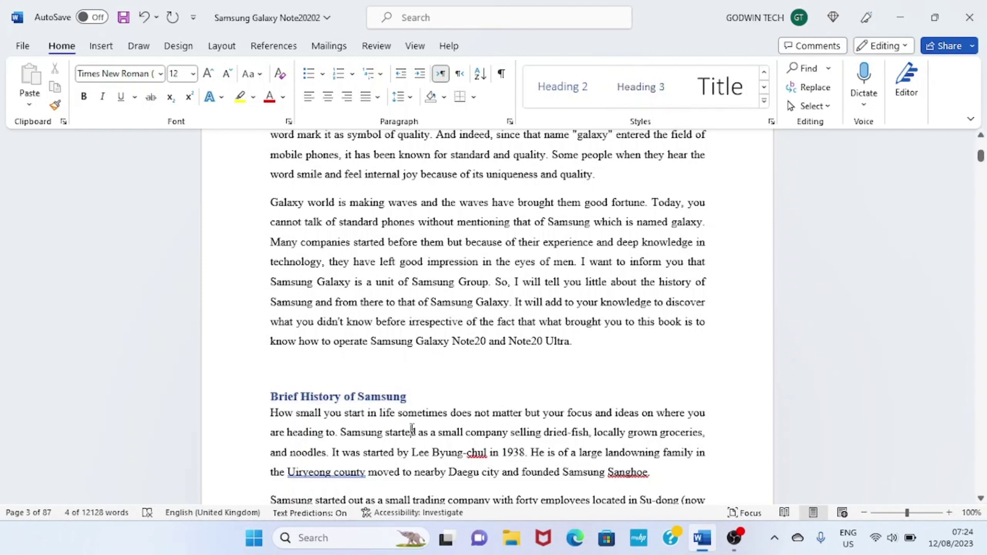
# Give the Little on Samsung Galaxy S subheading the same bold Times New Roman Heading 2 style
pyautogui.press('pagedown')
pyautogui.press('pagedown')
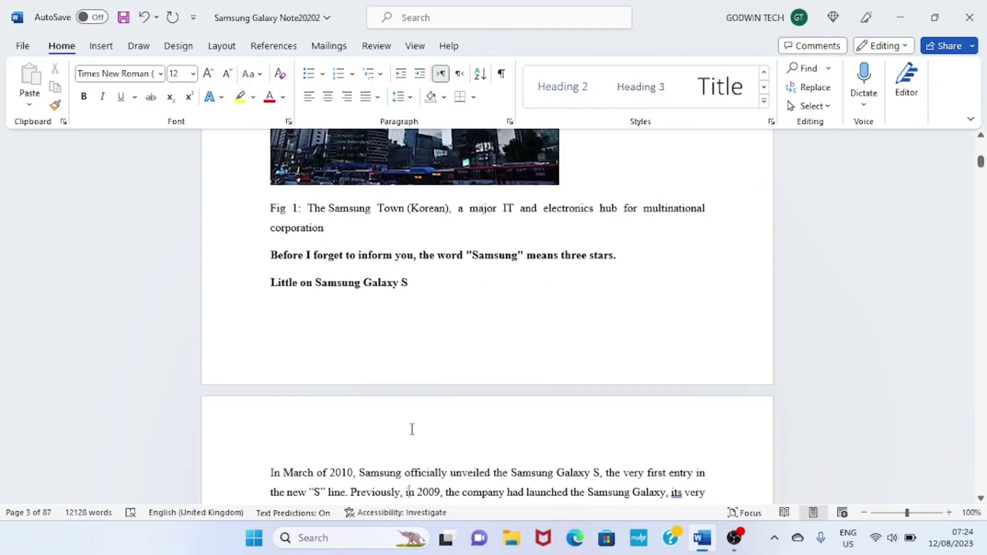
pyautogui.press('Up')
pyautogui.press('Down')
pyautogui.press('Down')
pyautogui.moveTo(419, 289); pyautogui.dragTo(282, 292)
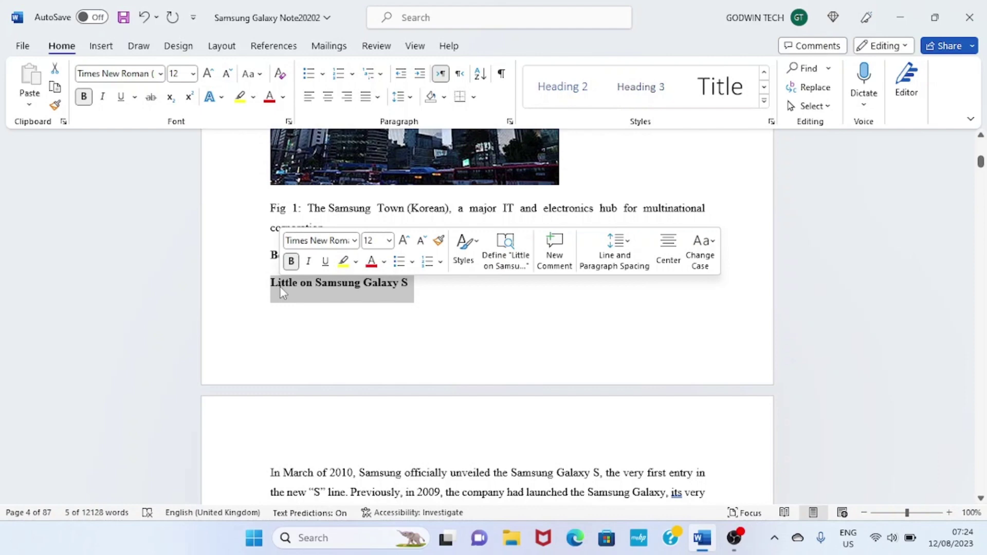
pyautogui.click(571, 87)
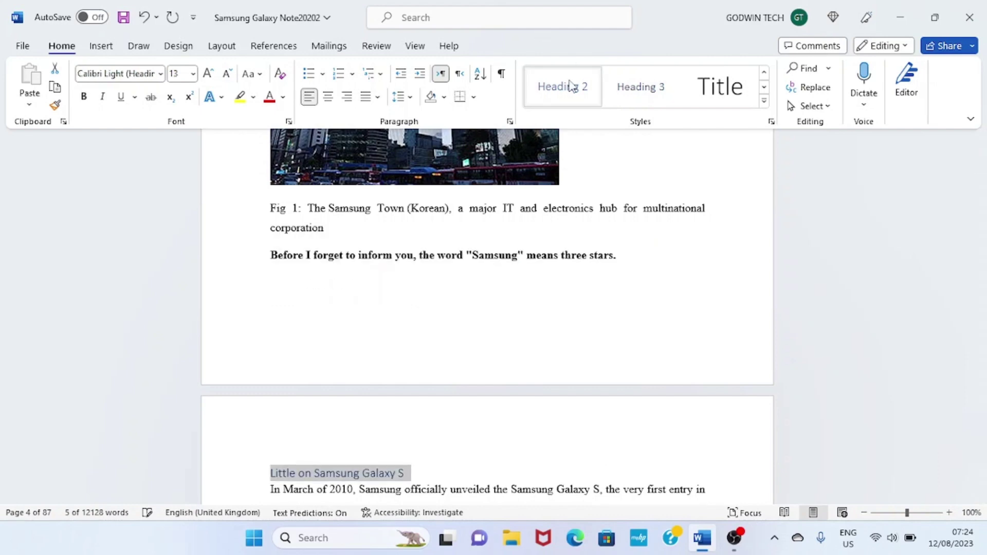
pyautogui.click(85, 97)
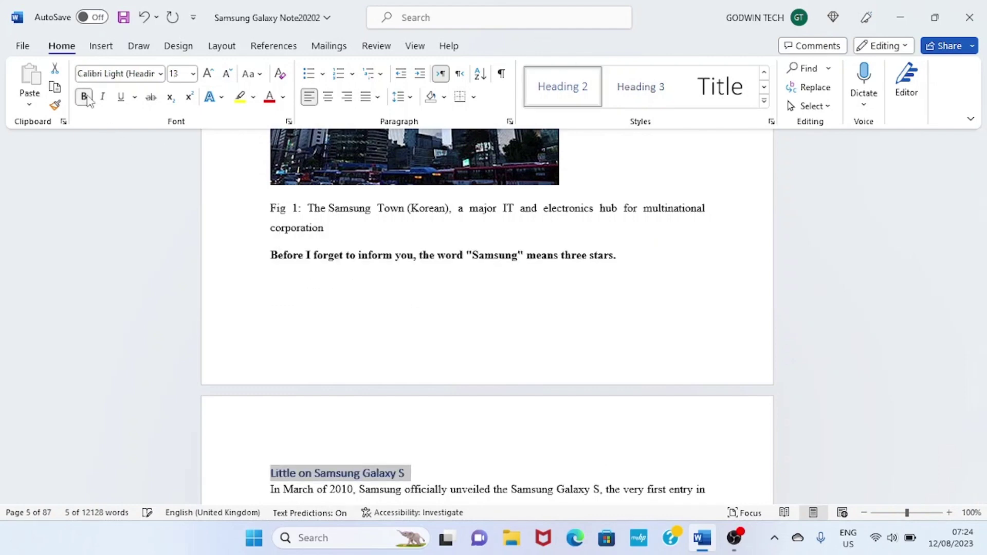
pyautogui.click(162, 75)
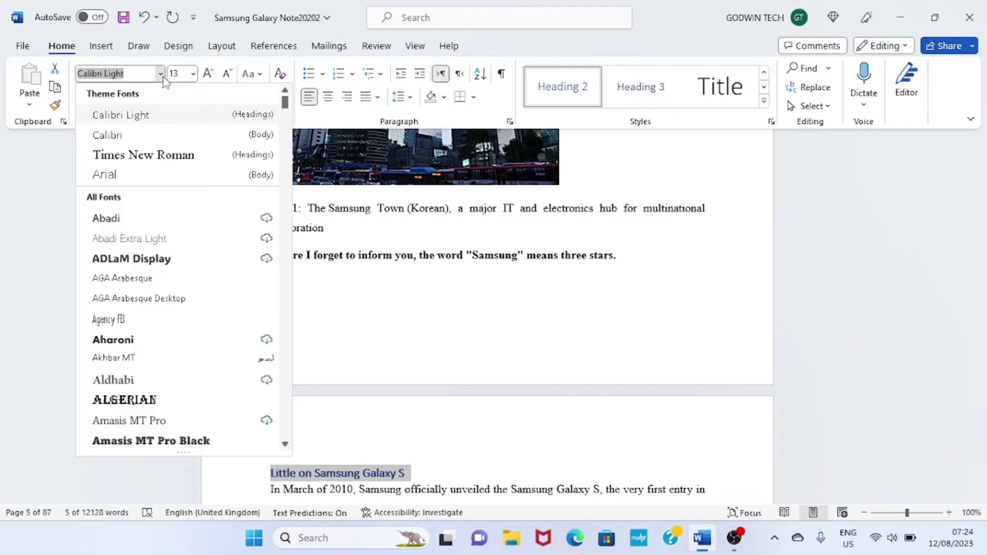
pyautogui.click(175, 156)
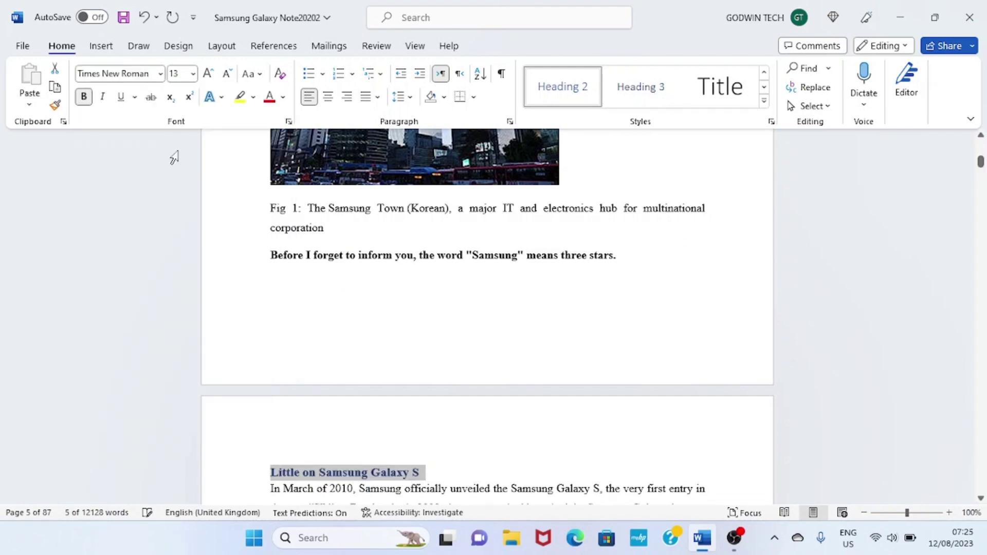
pyautogui.click(488, 488)
pyautogui.scroll(-5, 488, 487)
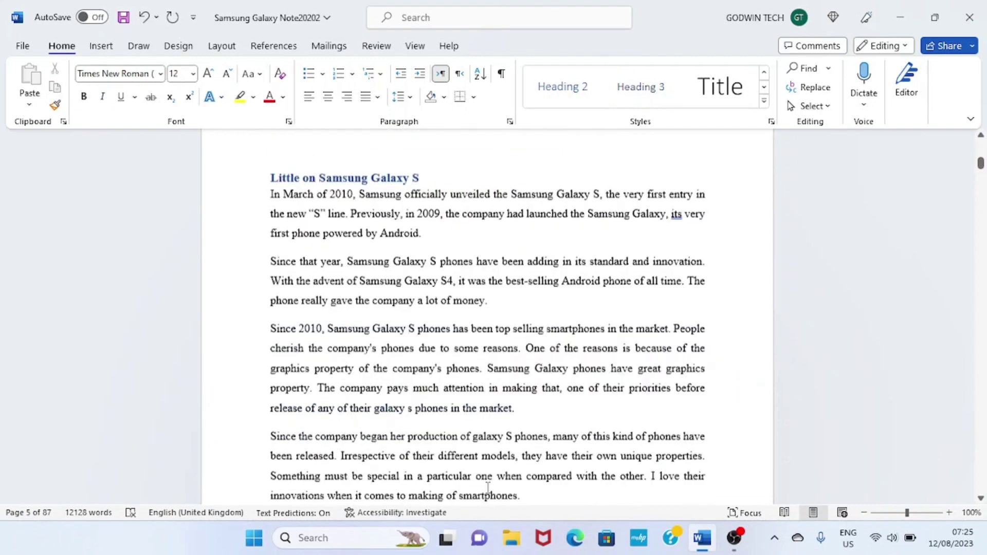
# Return to the book's start and place the cursor just below TABLE OF CONTENTS on page 2
pyautogui.scroll(-3, 486, 487)
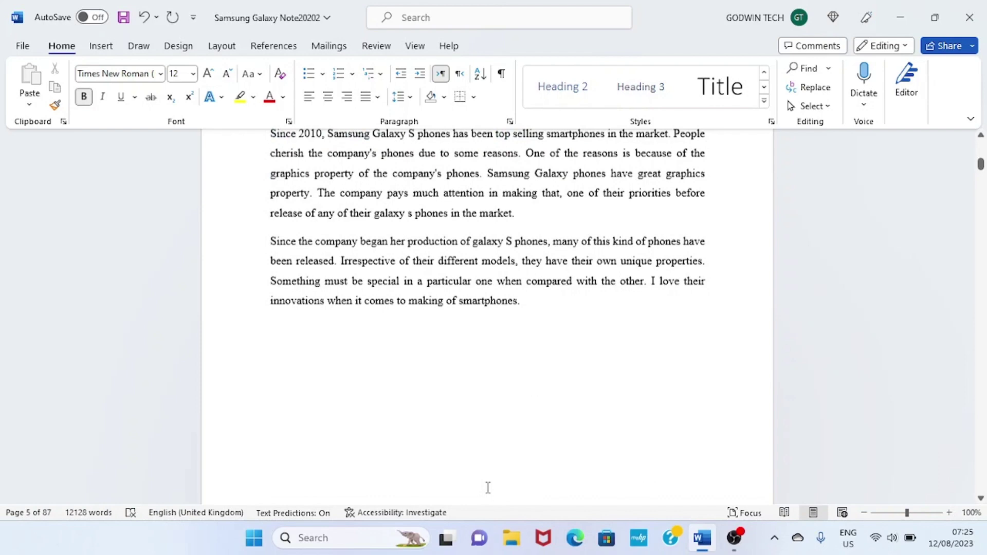
pyautogui.scroll(-4, 488, 487)
pyautogui.press('Up')
pyautogui.press('Up')
pyautogui.press('Up')
pyautogui.press('Up')
pyautogui.press('Up')
pyautogui.press('Up')
pyautogui.press('Up')
pyautogui.press('Up')
pyautogui.press('Up')
pyautogui.press('Up')
pyautogui.press('Up')
pyautogui.press('Up')
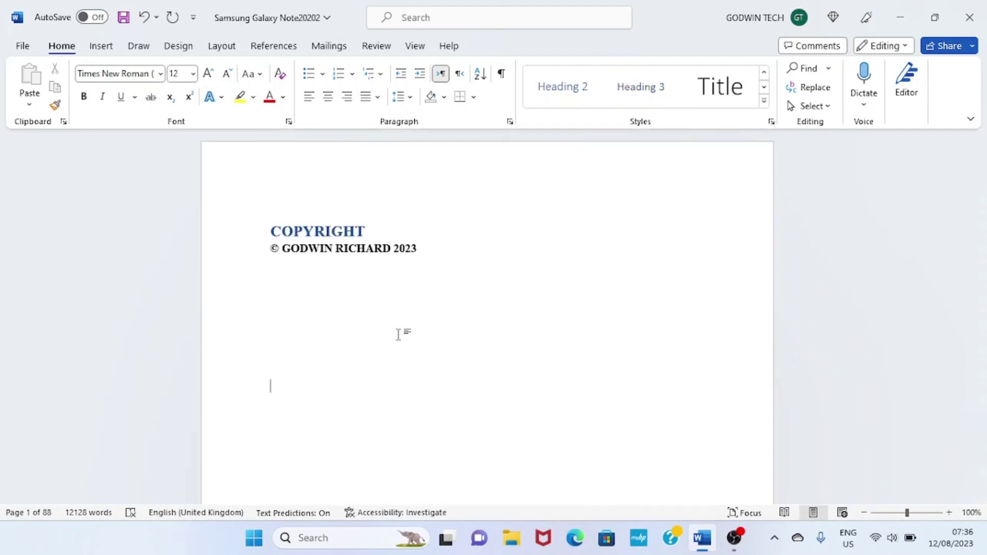
pyautogui.press('Down')
pyautogui.press('Down')
pyautogui.press('Down')
pyautogui.press('Down')
pyautogui.press('Down')
pyautogui.press('Down')
pyautogui.press('Down')
pyautogui.press('Down')
pyautogui.press('Down')
pyautogui.press('Down')
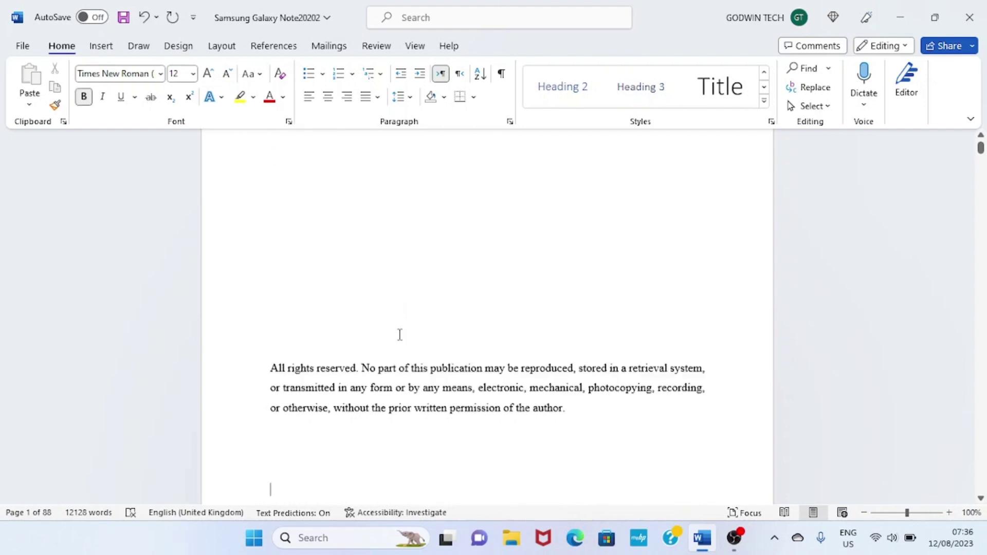
pyautogui.press('Down')
pyautogui.press('Down')
pyautogui.press('Down')
pyautogui.press('Down')
pyautogui.press('Down')
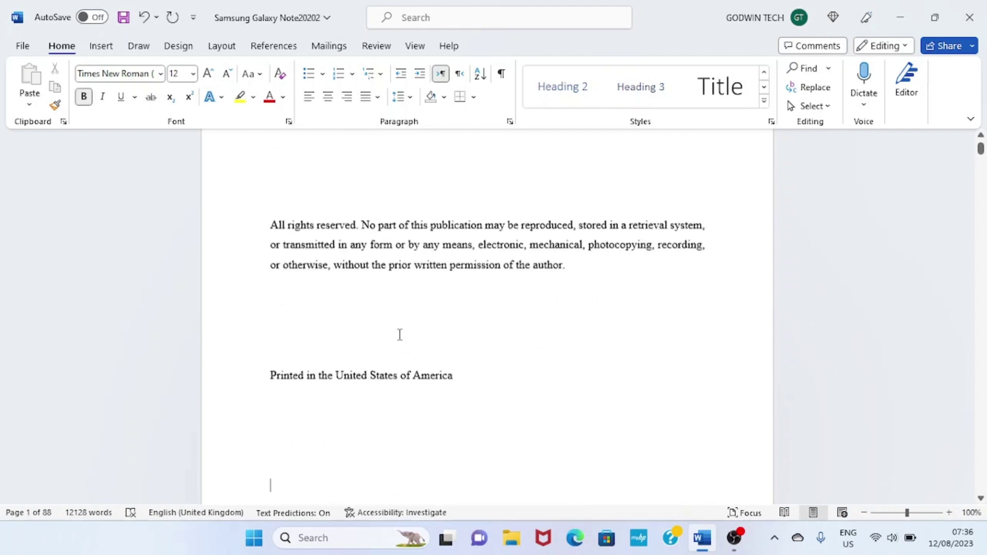
pyautogui.press('Down')
pyautogui.press('Down')
pyautogui.press('Down')
pyautogui.press('Down')
pyautogui.press('Down')
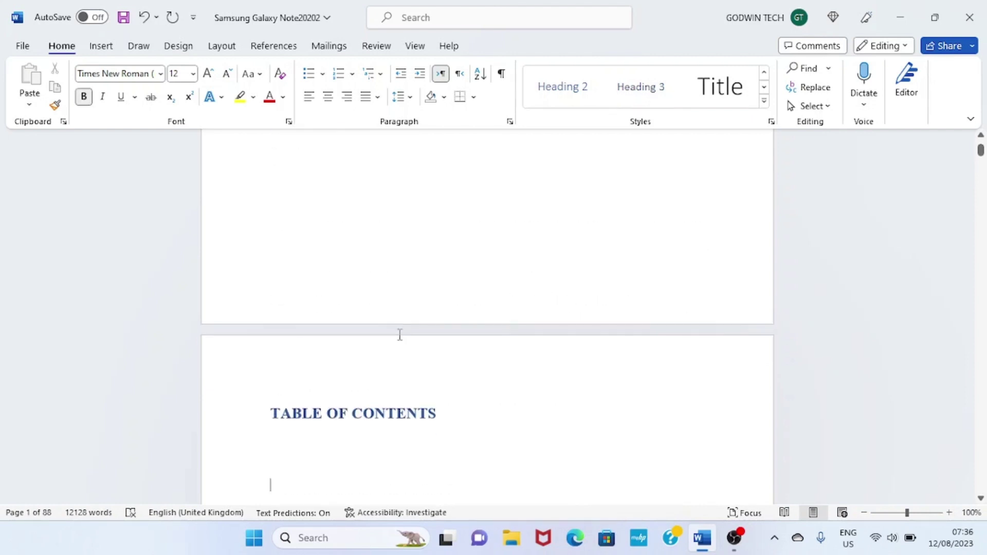
pyautogui.press('Up')
pyautogui.press('Up')
pyautogui.press('Up')
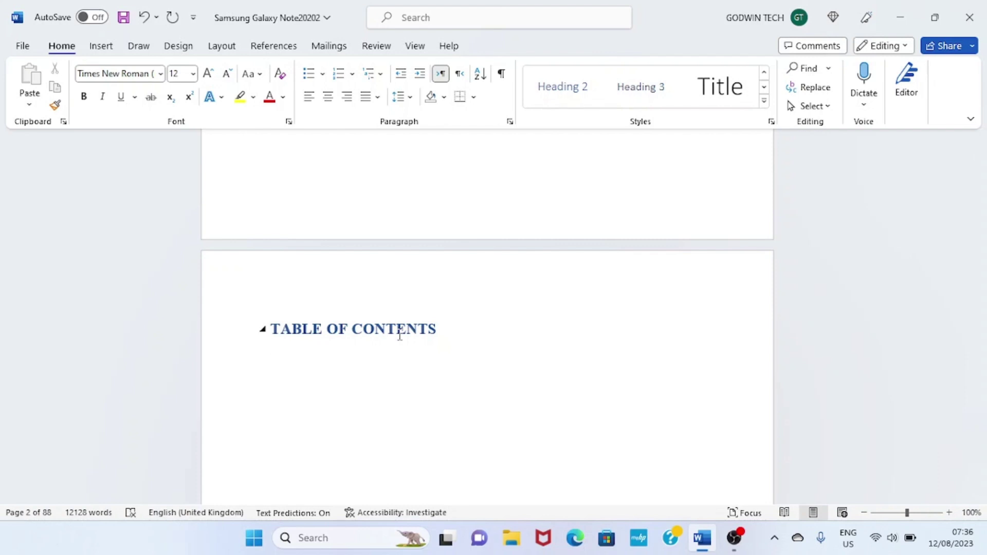
# Insert a Custom Table of Contents from the References tab with Show page numbers unchecked
pyautogui.click(280, 47)
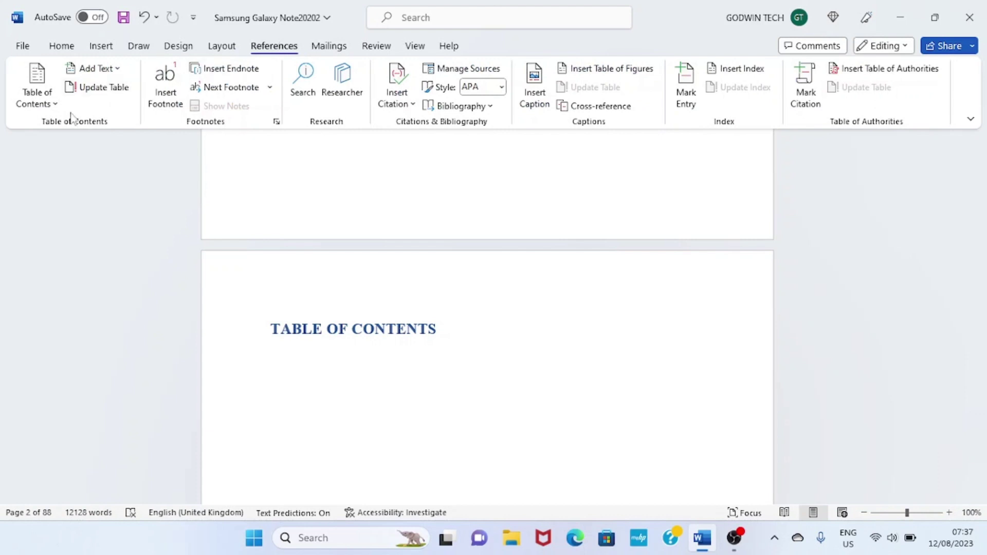
pyautogui.click(55, 103)
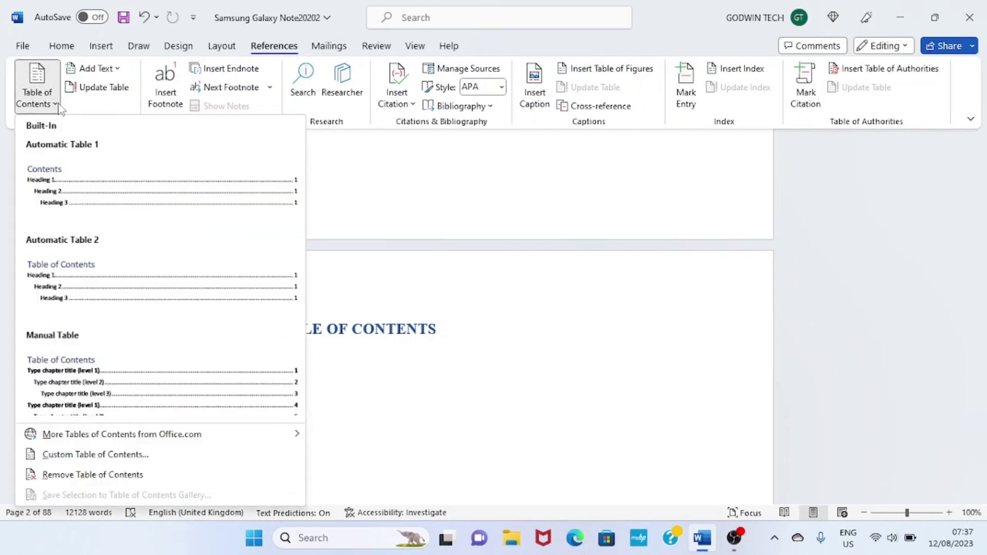
pyautogui.click(139, 457)
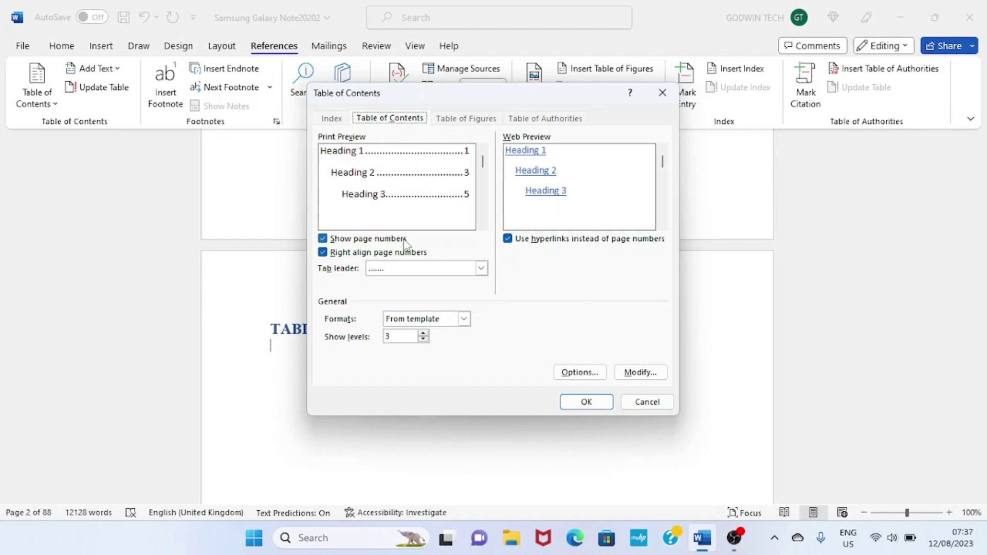
pyautogui.click(323, 239)
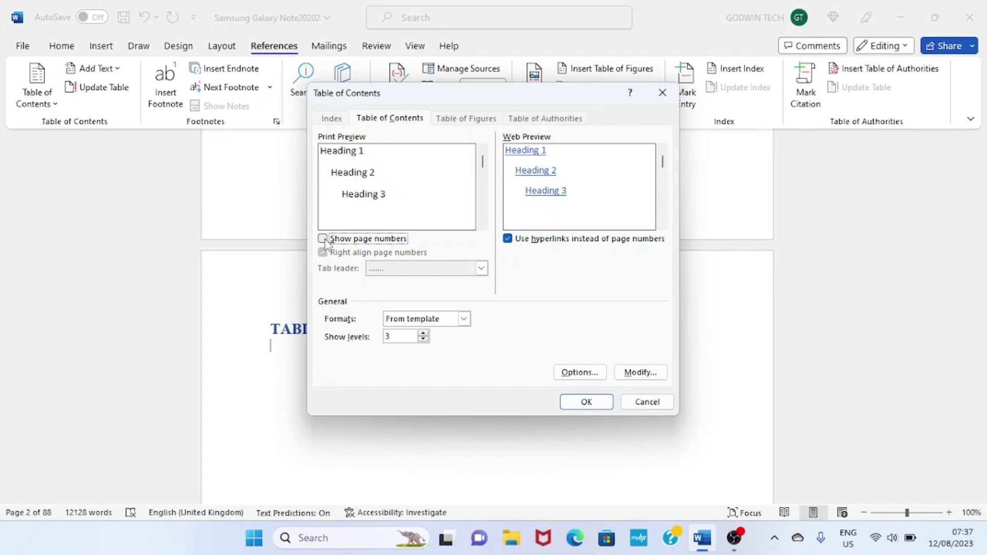
pyautogui.click(595, 408)
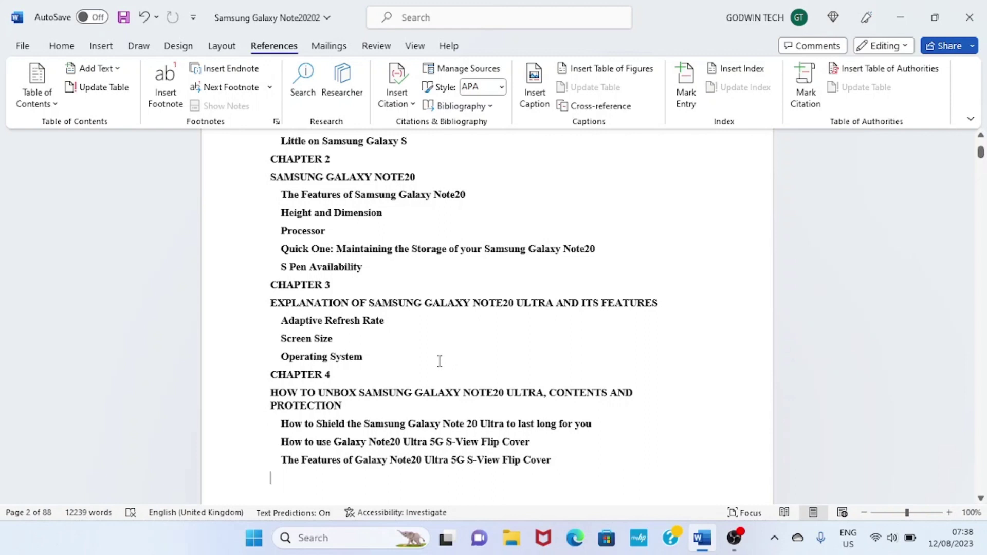
# Select the table of contents entries from Screen Size to the end
pyautogui.keyDown('shift'); pyautogui.click(399, 347); pyautogui.keyUp('shift')
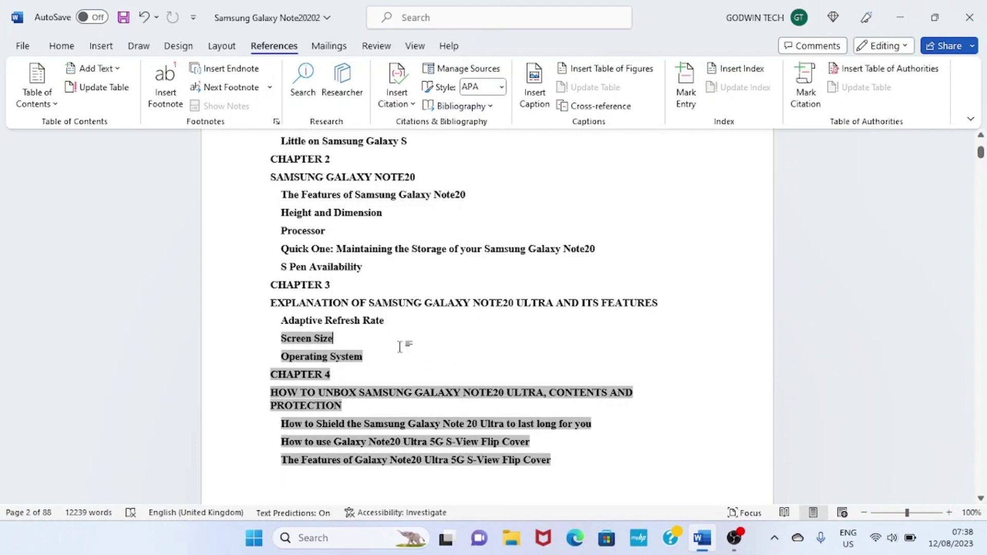